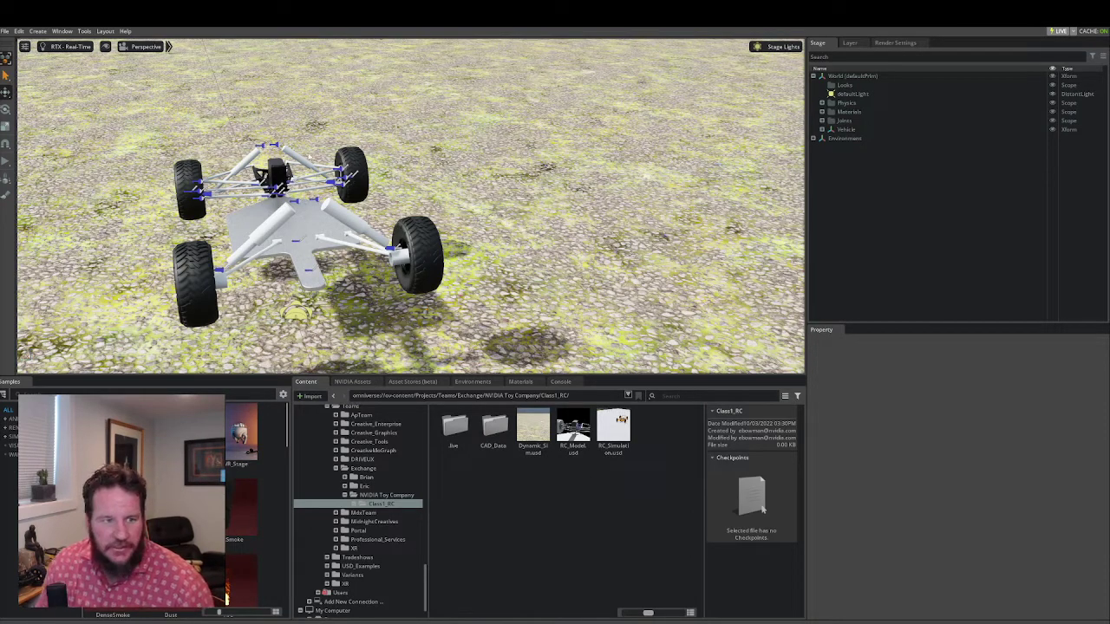
# - Run and stop the car simulation, then inspect the Looks, Physics and Materials groups
pyautogui.click(4, 162)
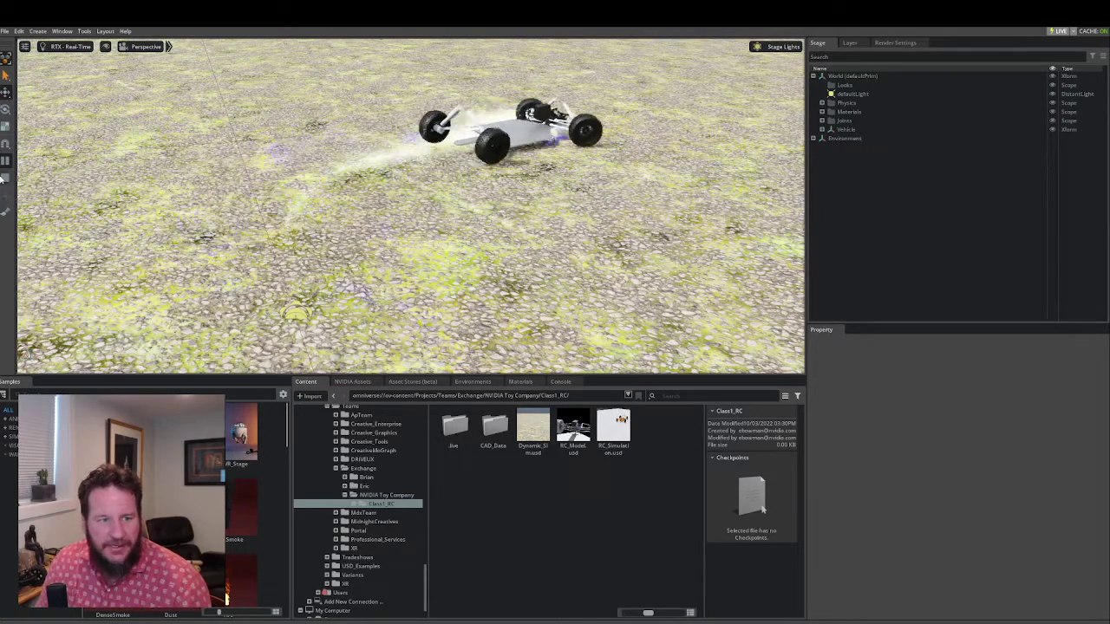
pyautogui.press('s')
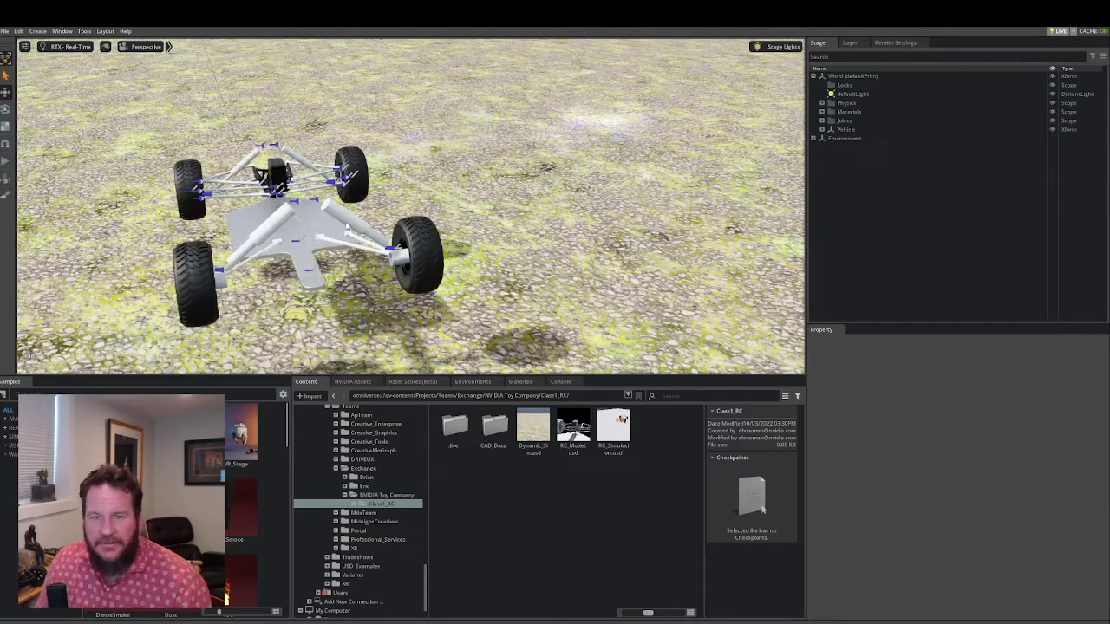
pyautogui.click(842, 84)
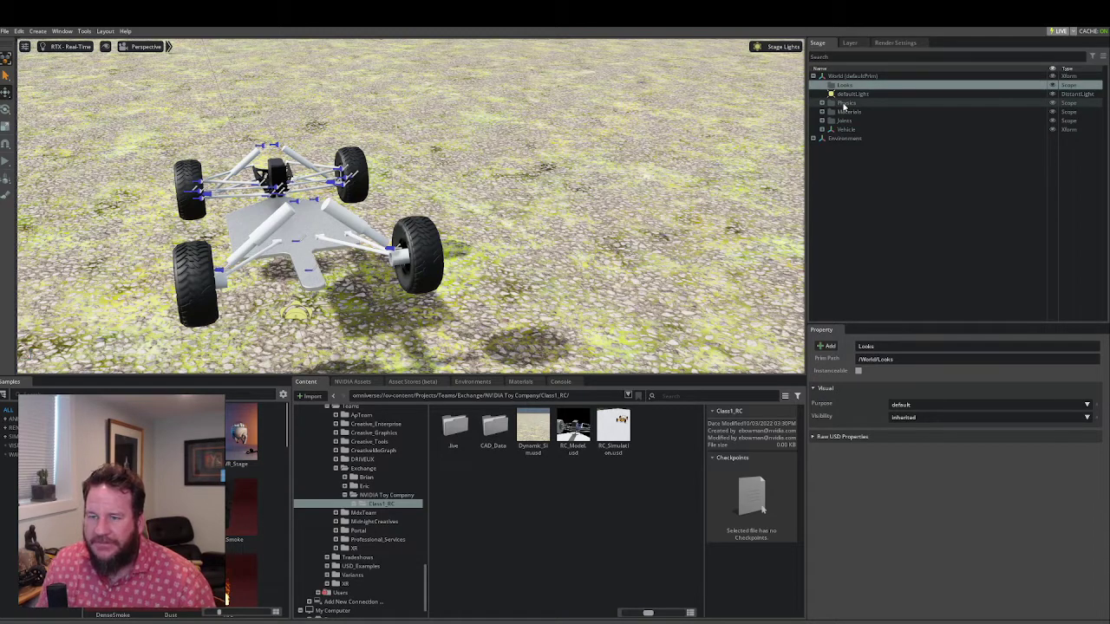
pyautogui.click(841, 103)
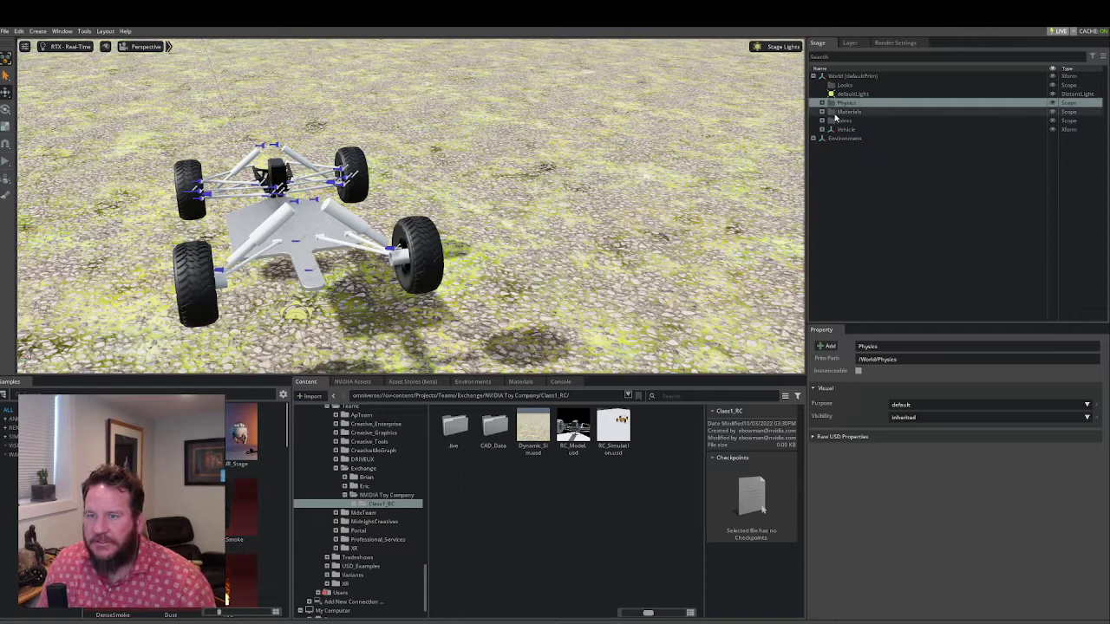
pyautogui.click(842, 111)
pyautogui.click(843, 102)
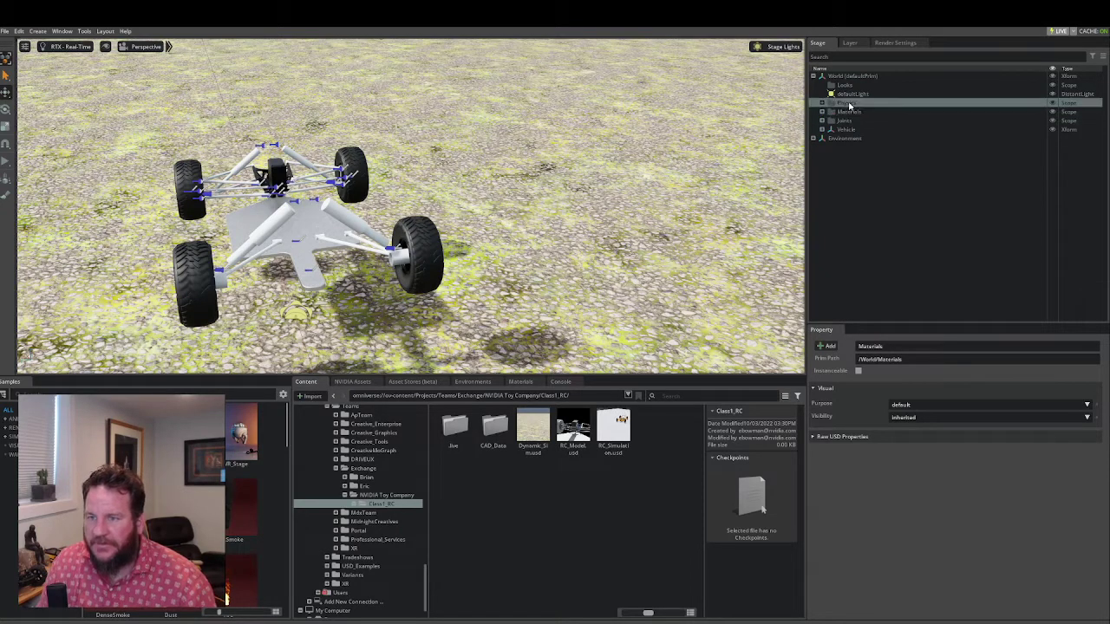
pyautogui.click(822, 102)
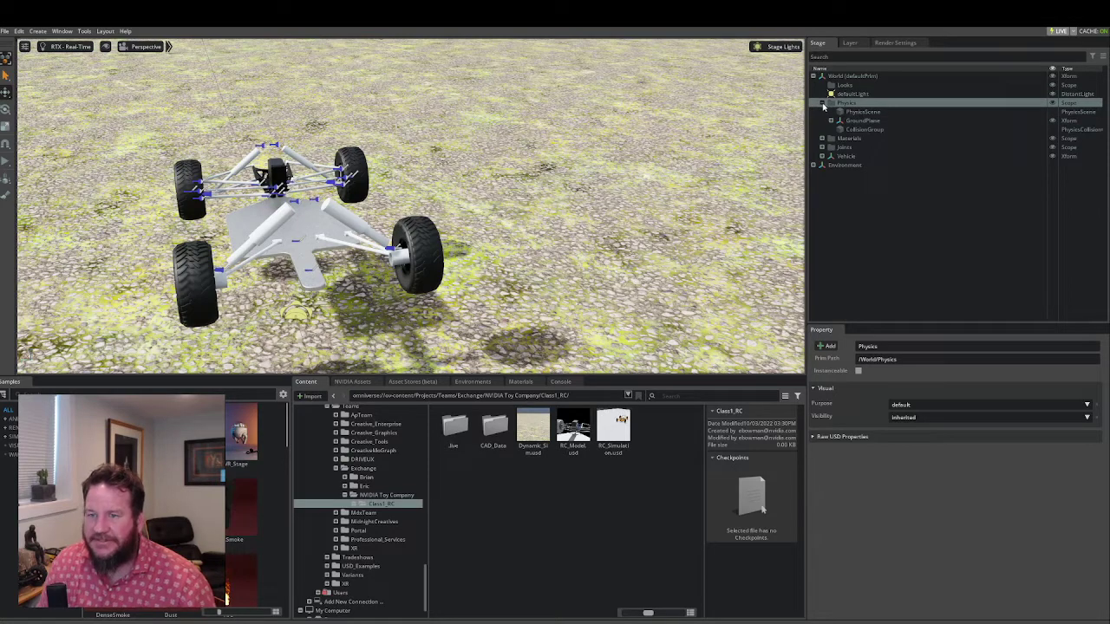
pyautogui.click(822, 103)
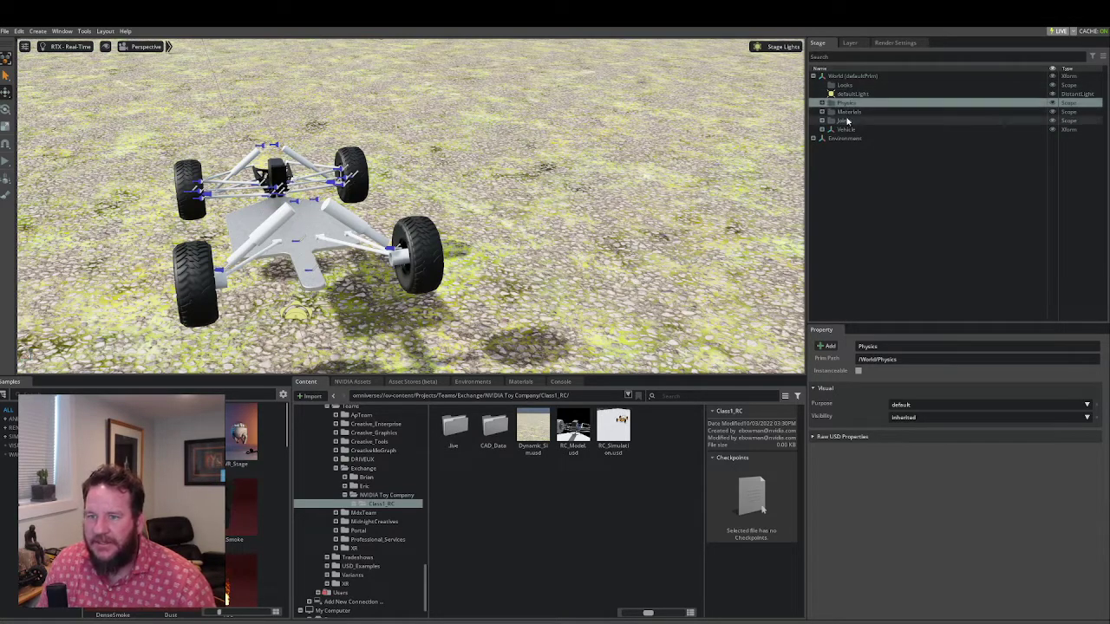
# - Inspect the Joints group's joint sets and the Vehicle's parts in the Stage tree
pyautogui.click(835, 122)
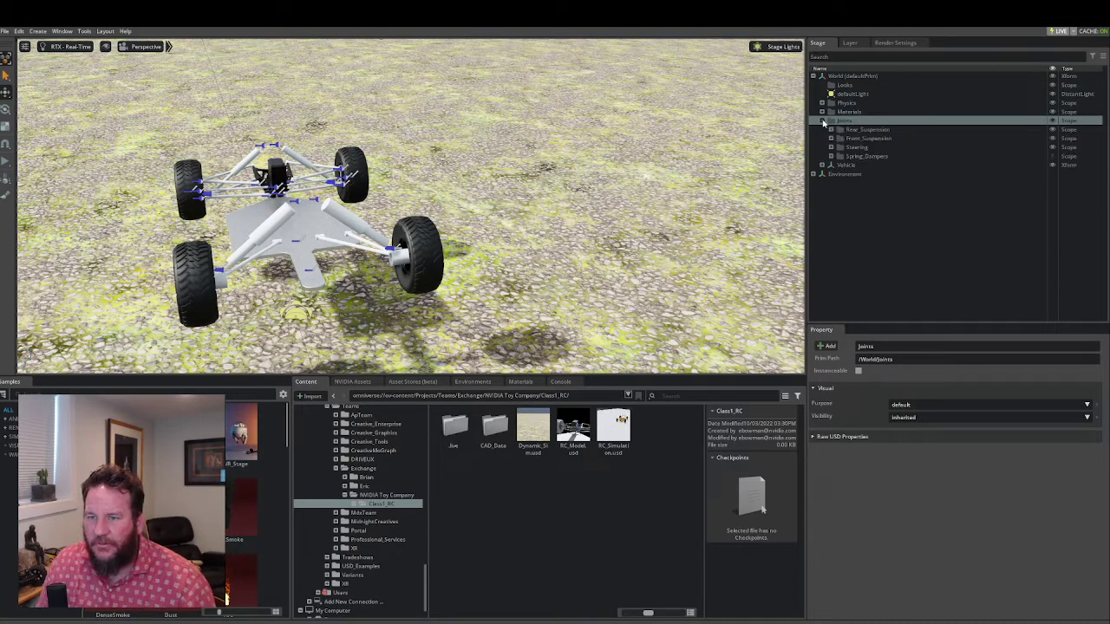
pyautogui.click(822, 120)
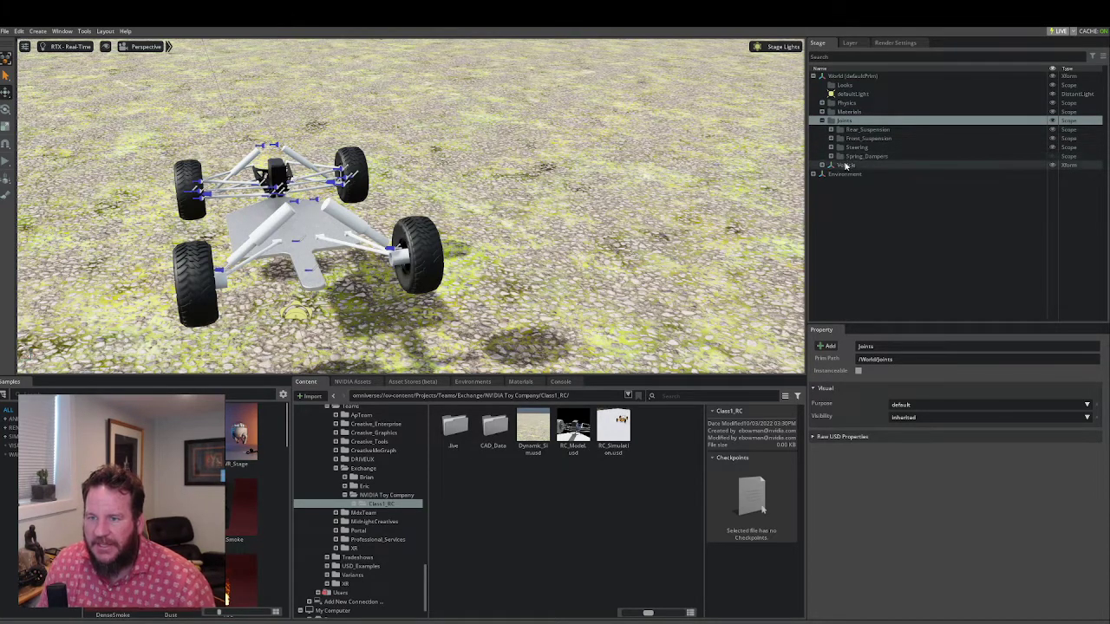
pyautogui.click(846, 165)
pyautogui.click(822, 121)
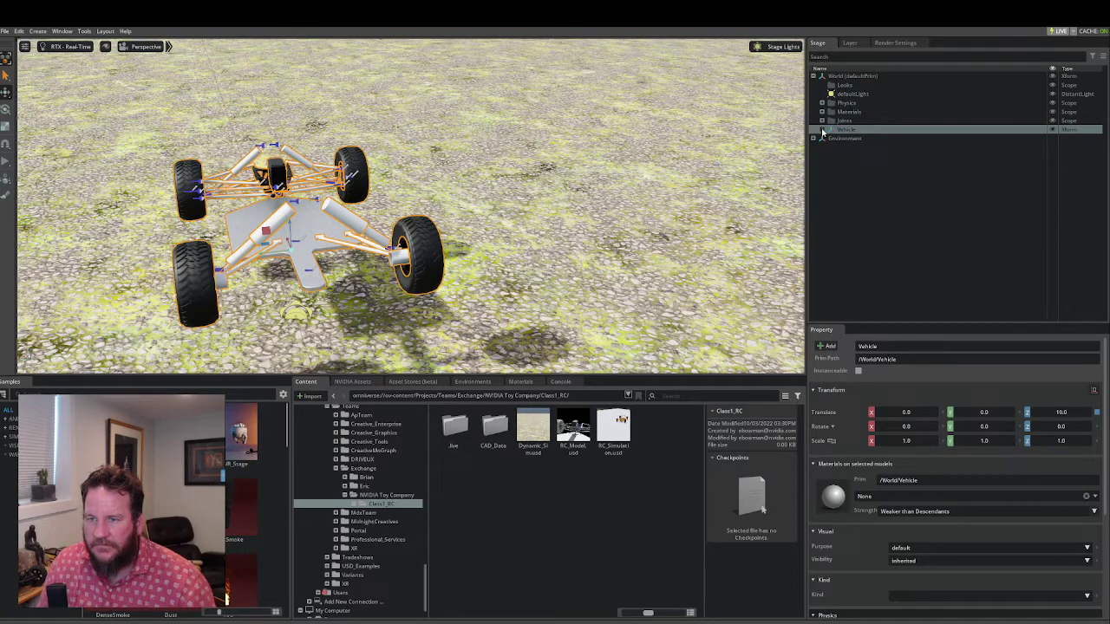
pyautogui.click(822, 129)
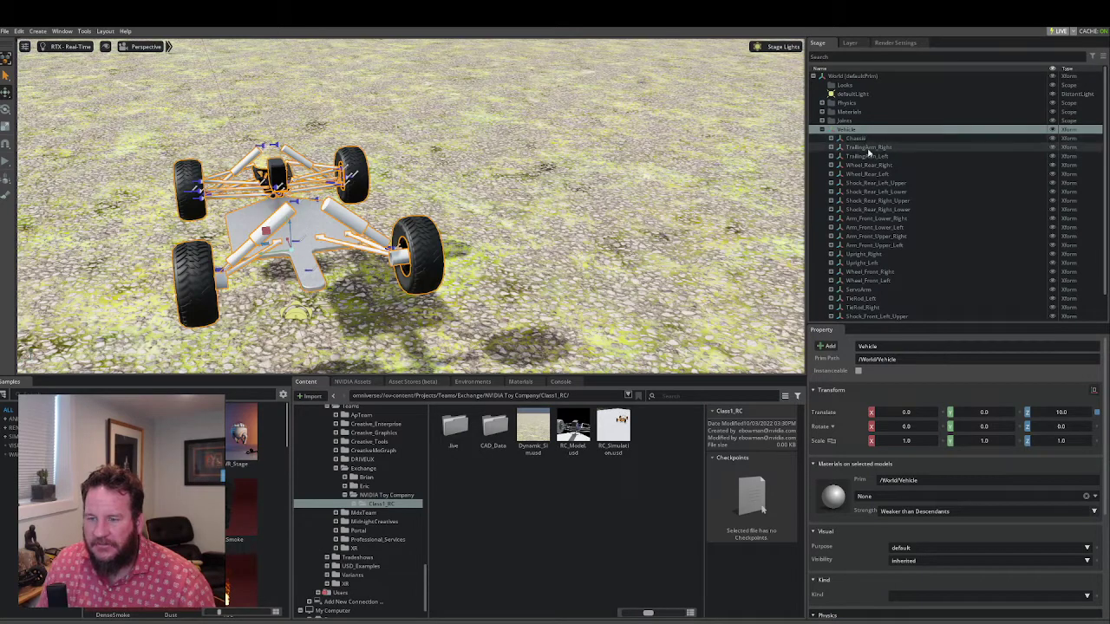
pyautogui.scroll(-2, 876, 164)
pyautogui.scroll(2, 880, 179)
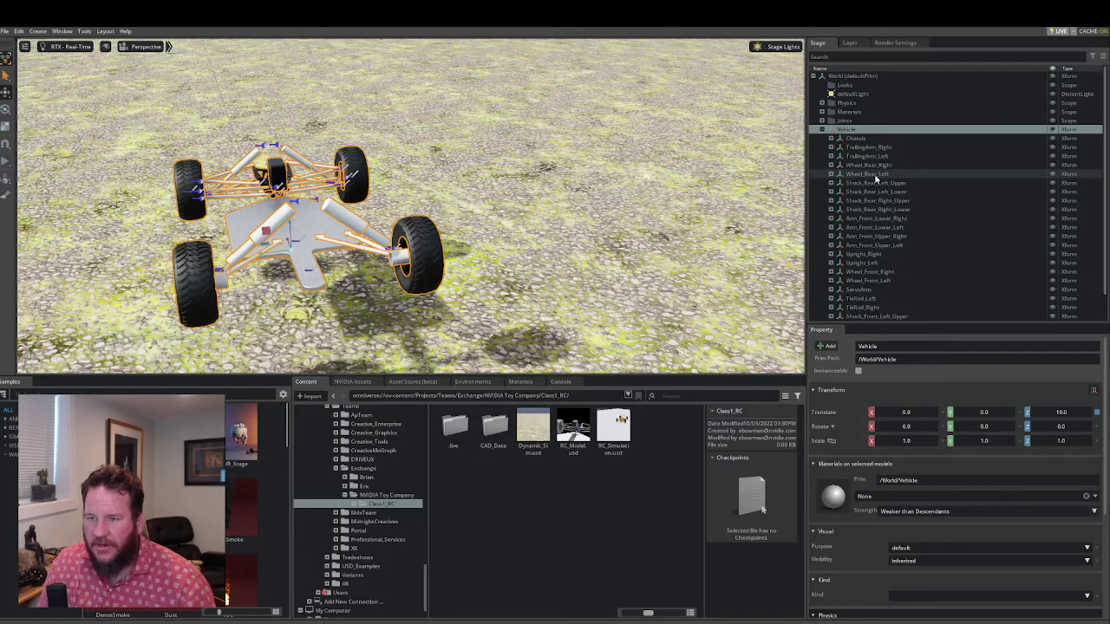
pyautogui.click(822, 130)
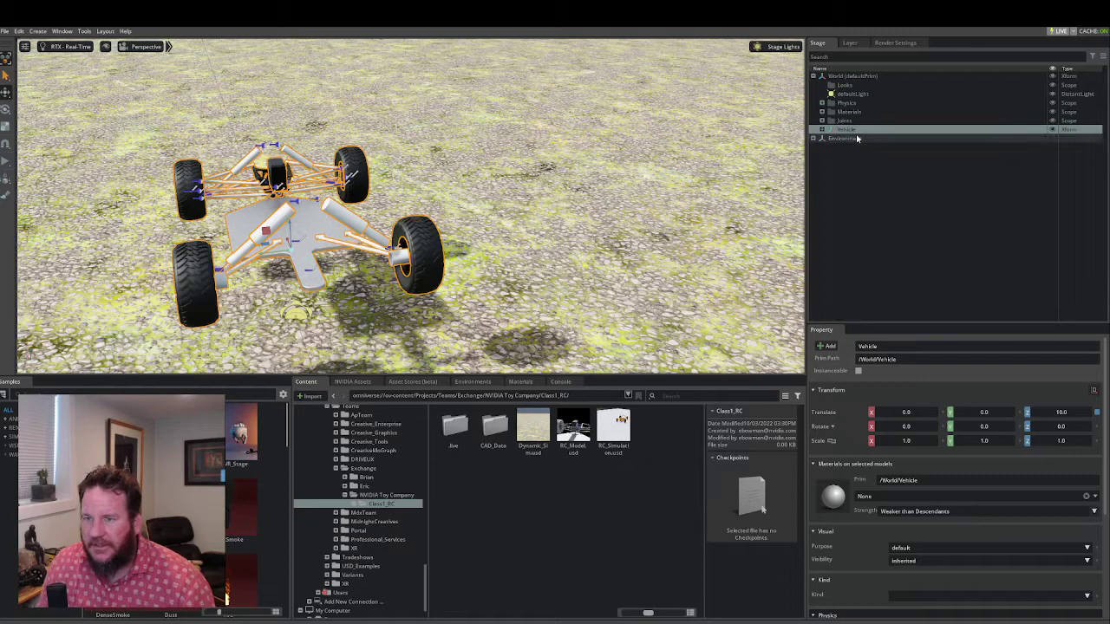
# - Frame the Environment's sky in the viewport, then orbit back down to the car
pyautogui.click(850, 139)
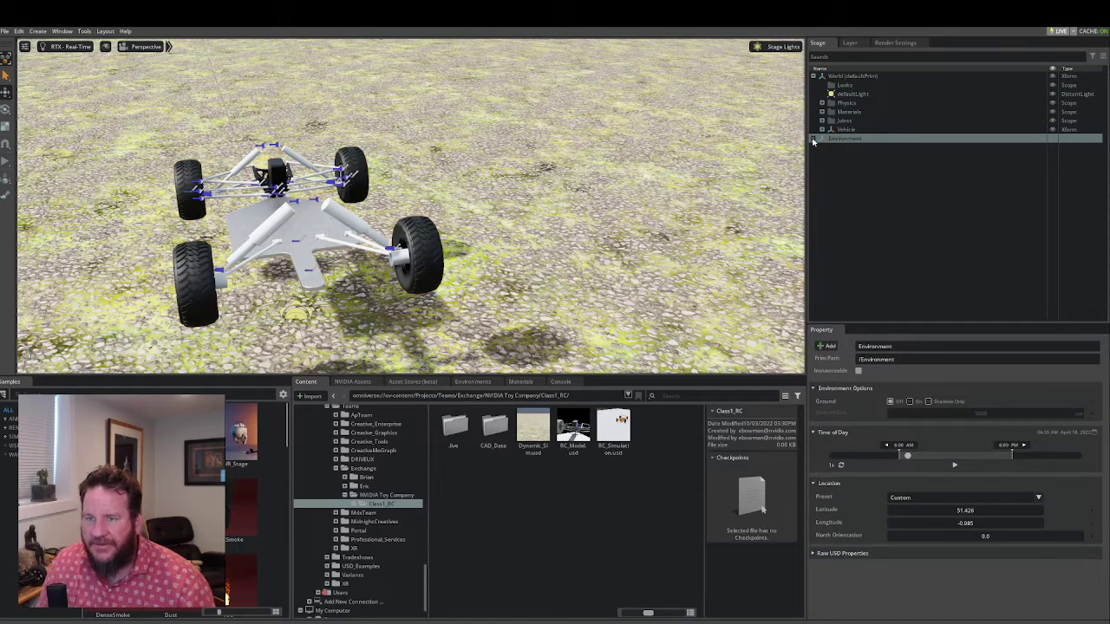
pyautogui.click(814, 140)
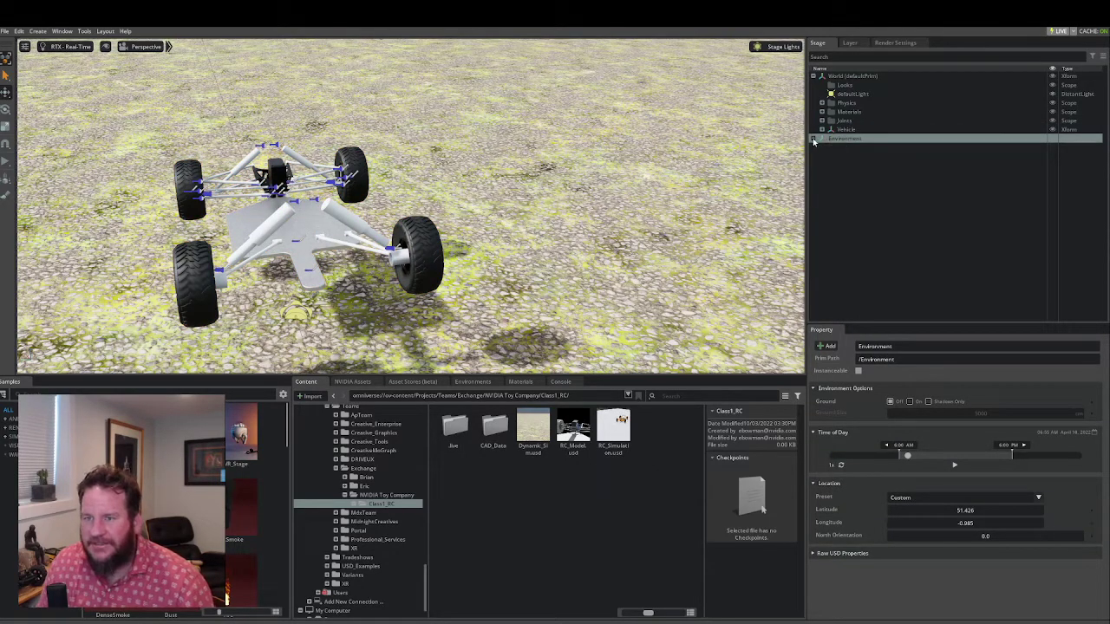
pyautogui.click(837, 148)
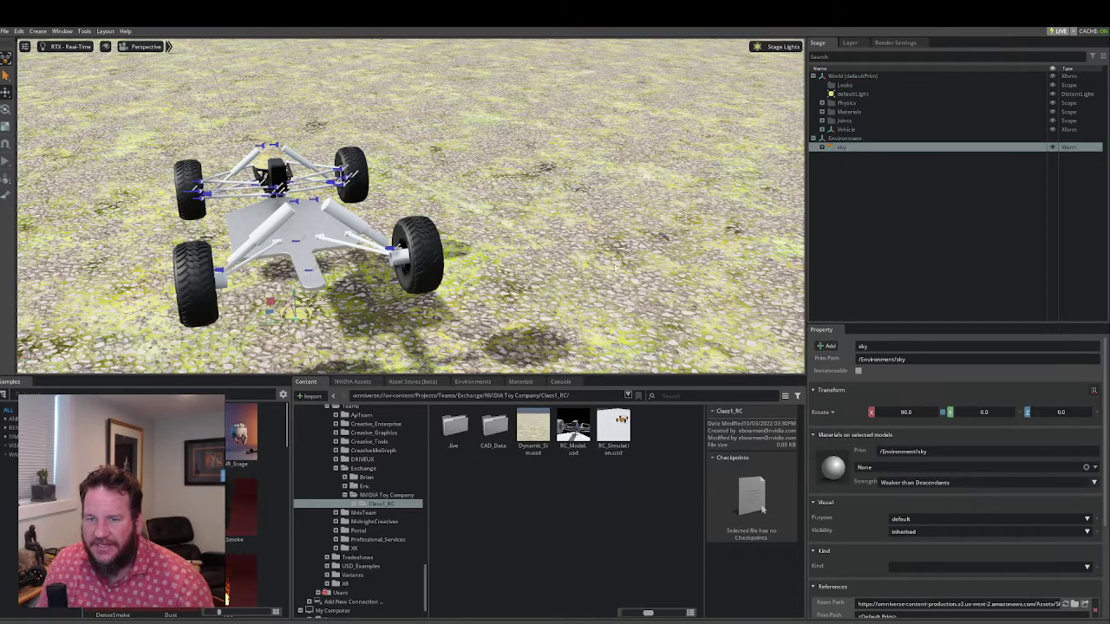
pyautogui.press('f')
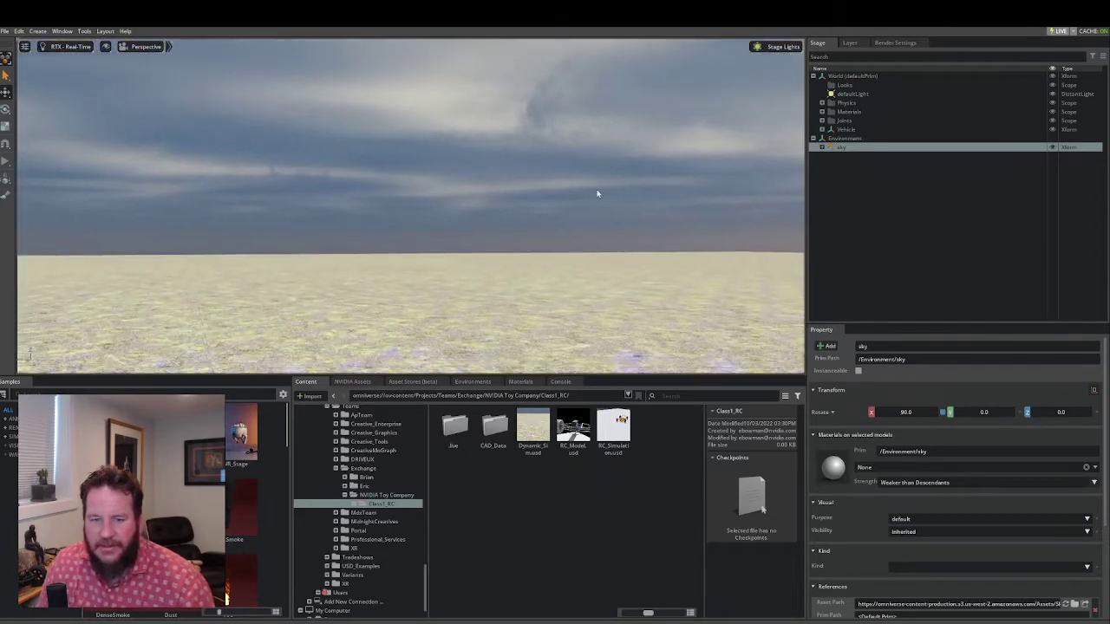
pyautogui.moveTo(595, 191); pyautogui.dragTo(595, 234, button='right')
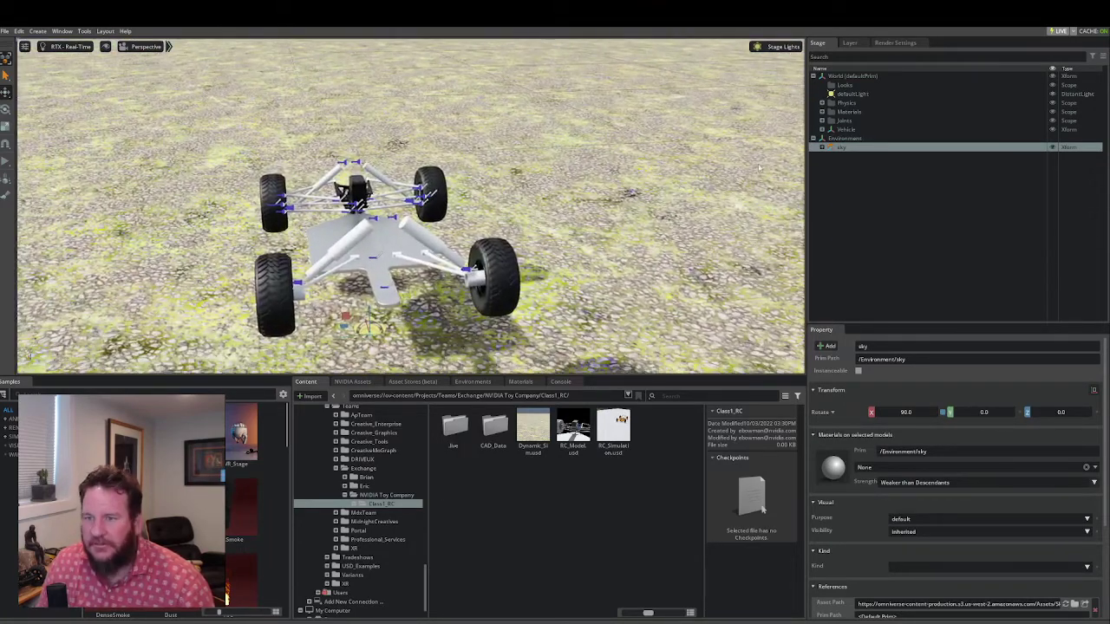
pyautogui.click(815, 139)
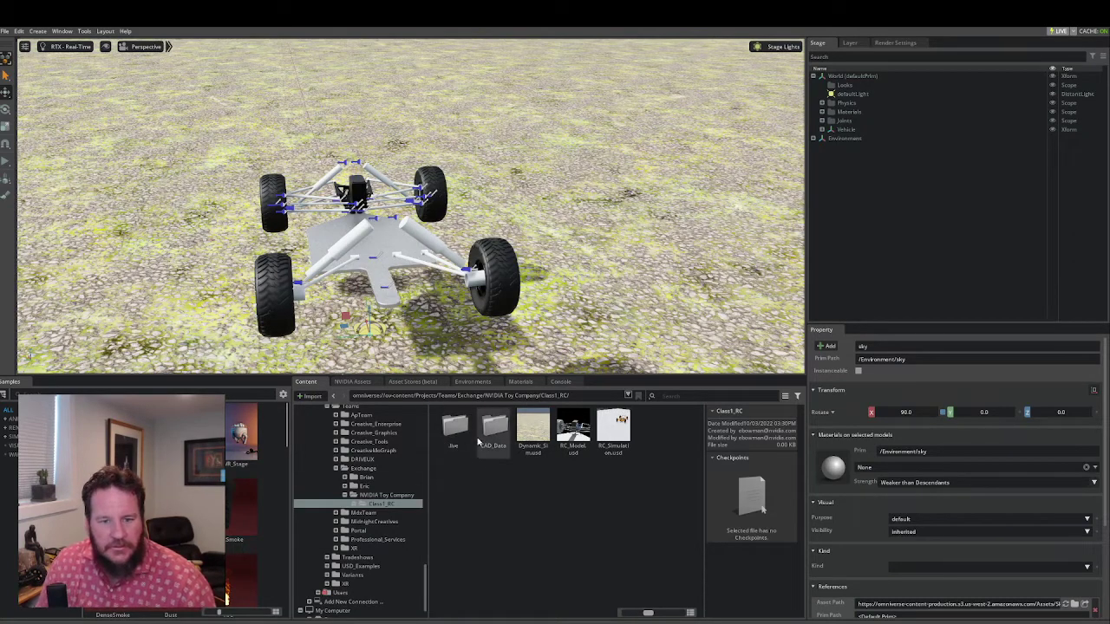
# - Save Dynamic_Sim.usd and start a new empty stage
pyautogui.click(5, 31)
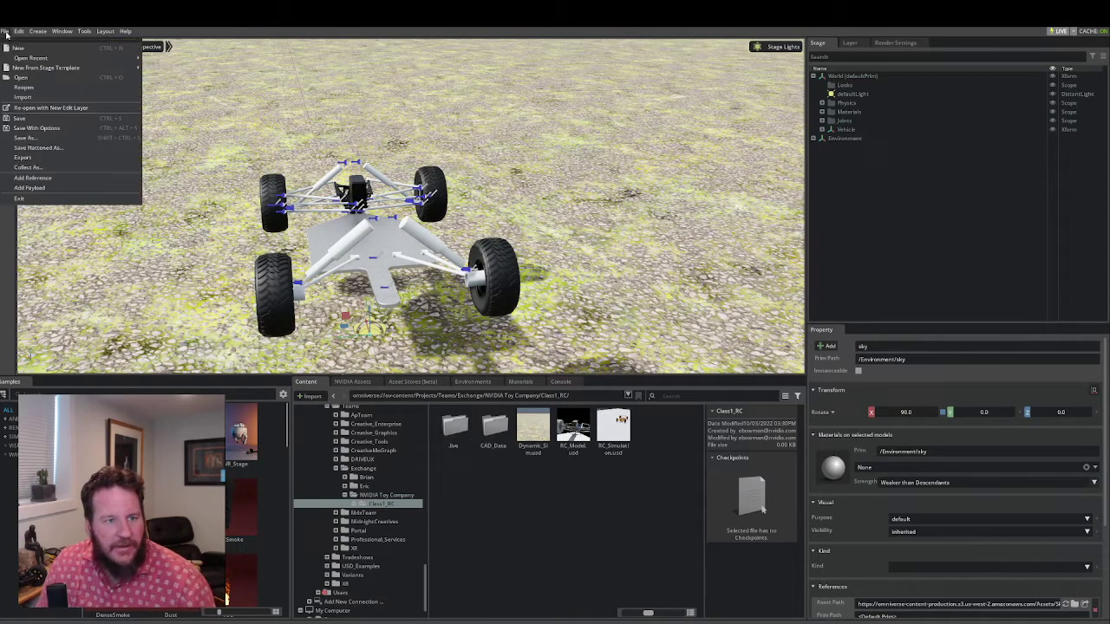
pyautogui.click(17, 48)
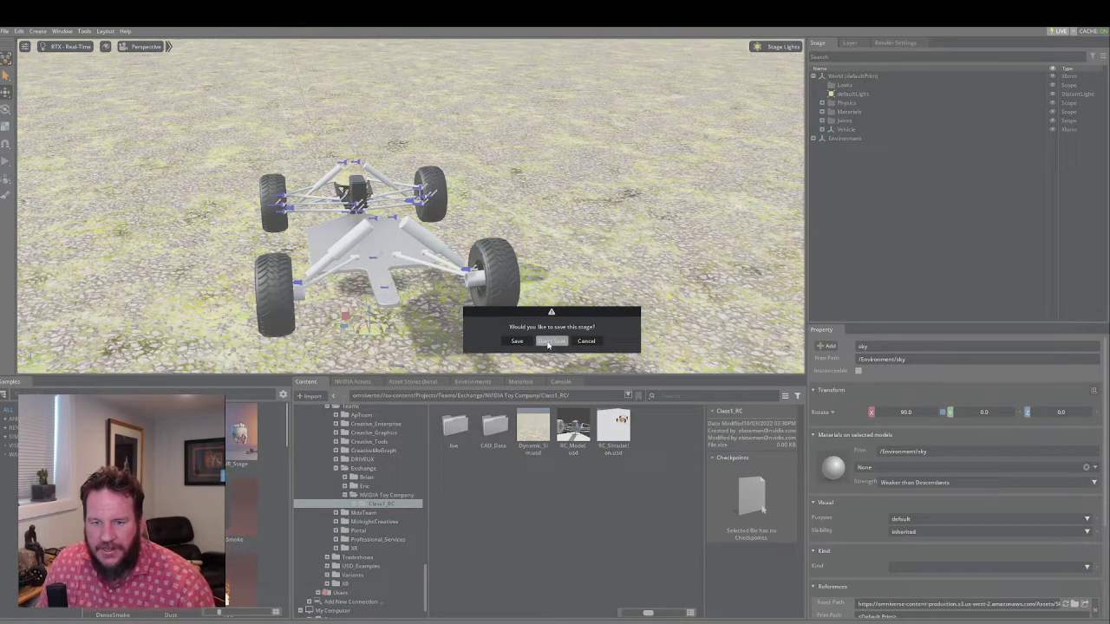
pyautogui.click(523, 343)
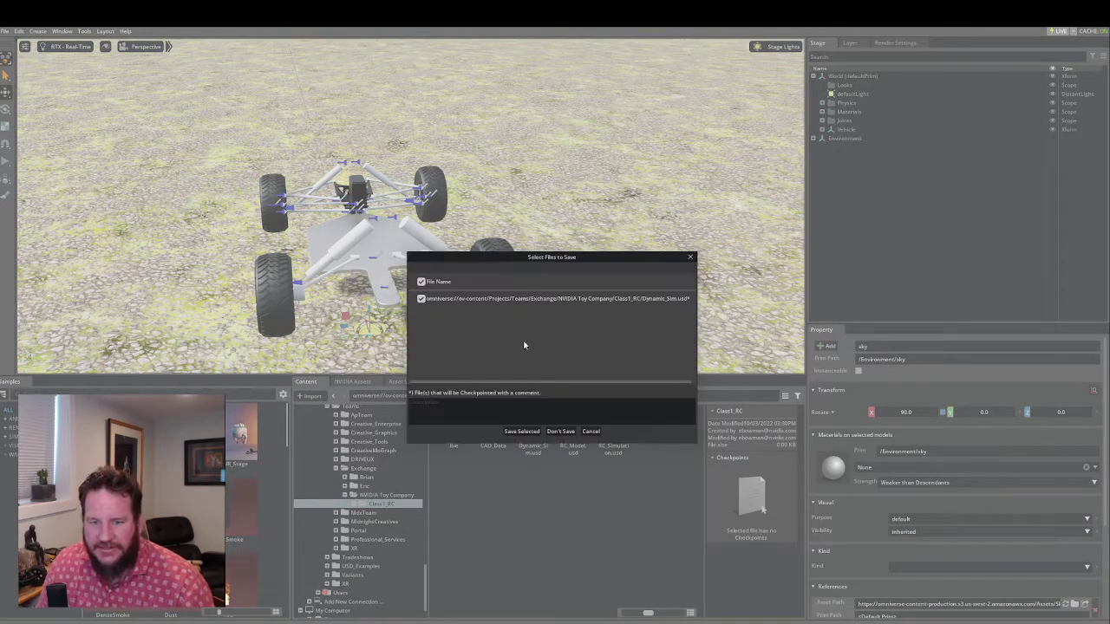
pyautogui.click(522, 431)
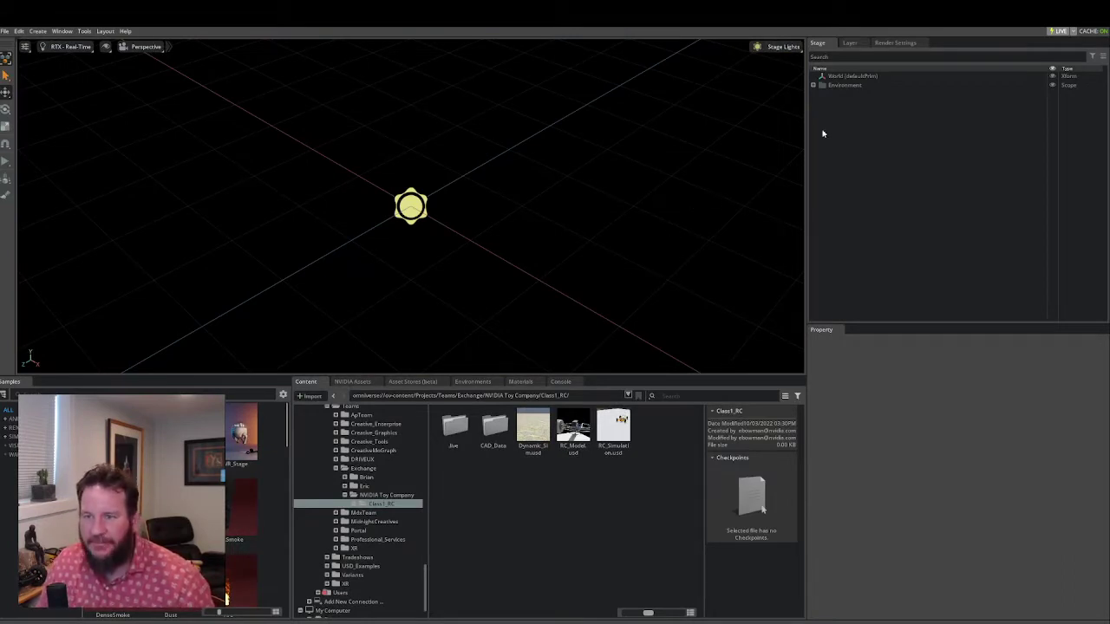
# - Set the stage up axis to +Z
pyautogui.rightClick(846, 77)
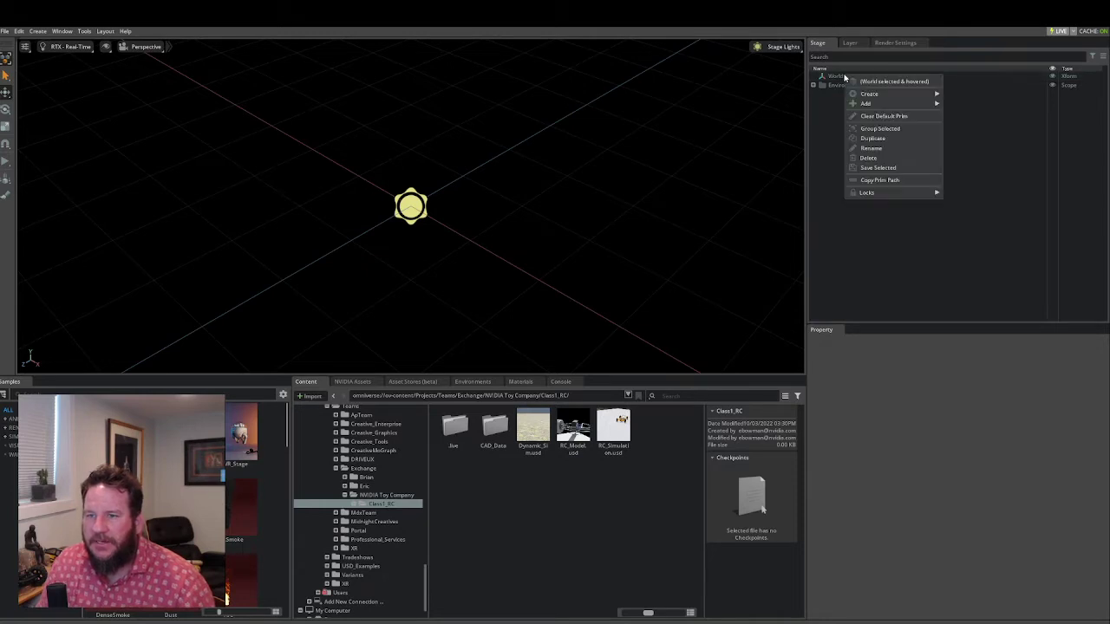
pyautogui.click(842, 76)
pyautogui.click(842, 77)
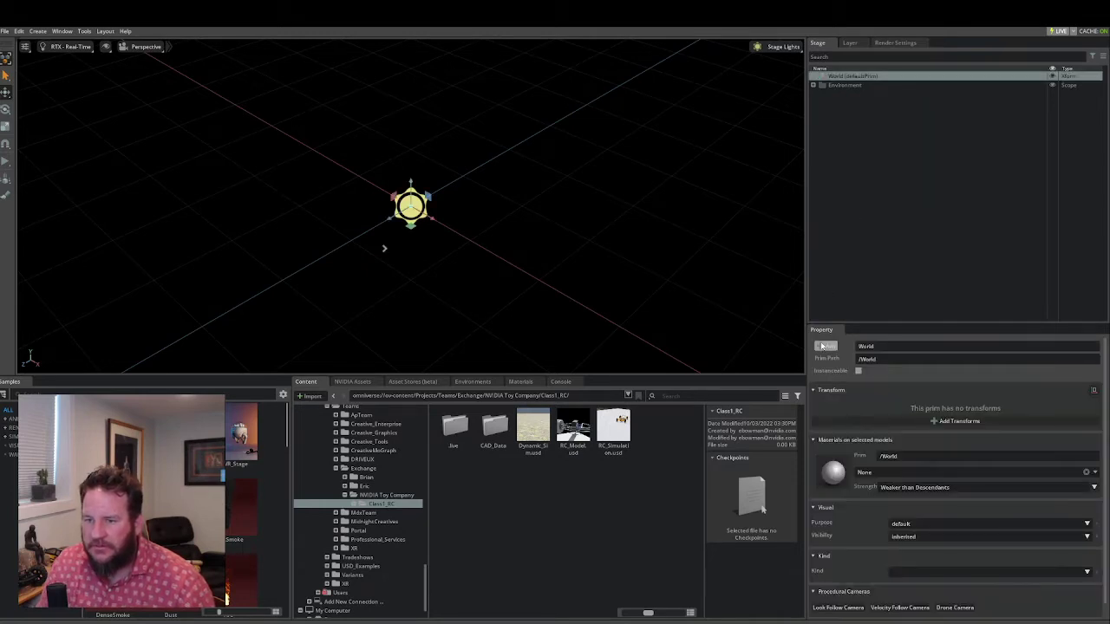
pyautogui.click(827, 346)
pyautogui.moveTo(841, 388)
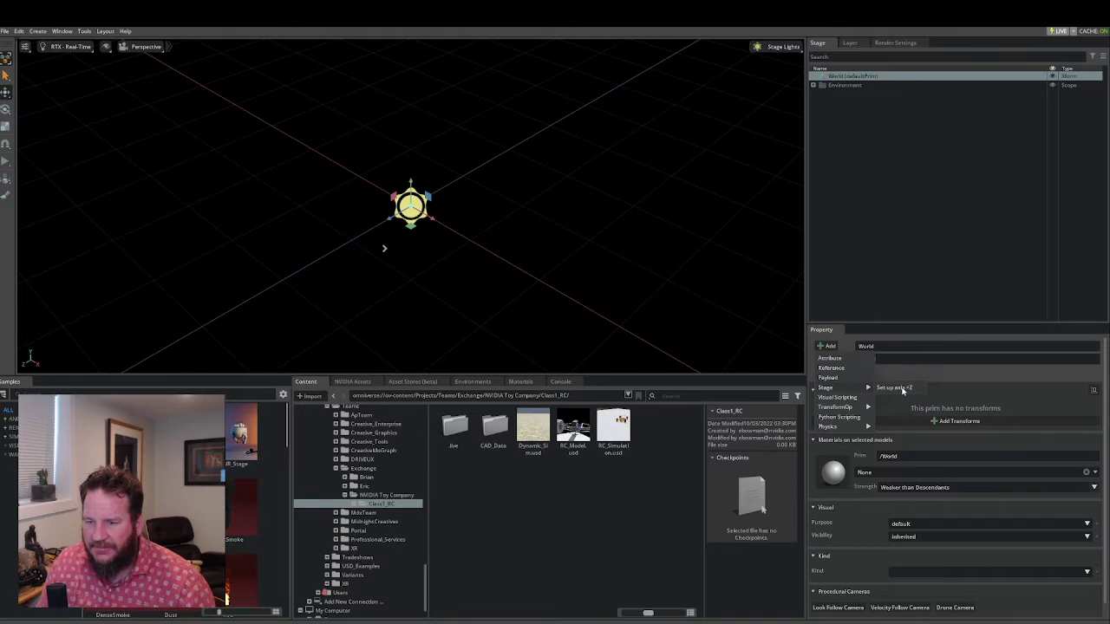
pyautogui.click(902, 388)
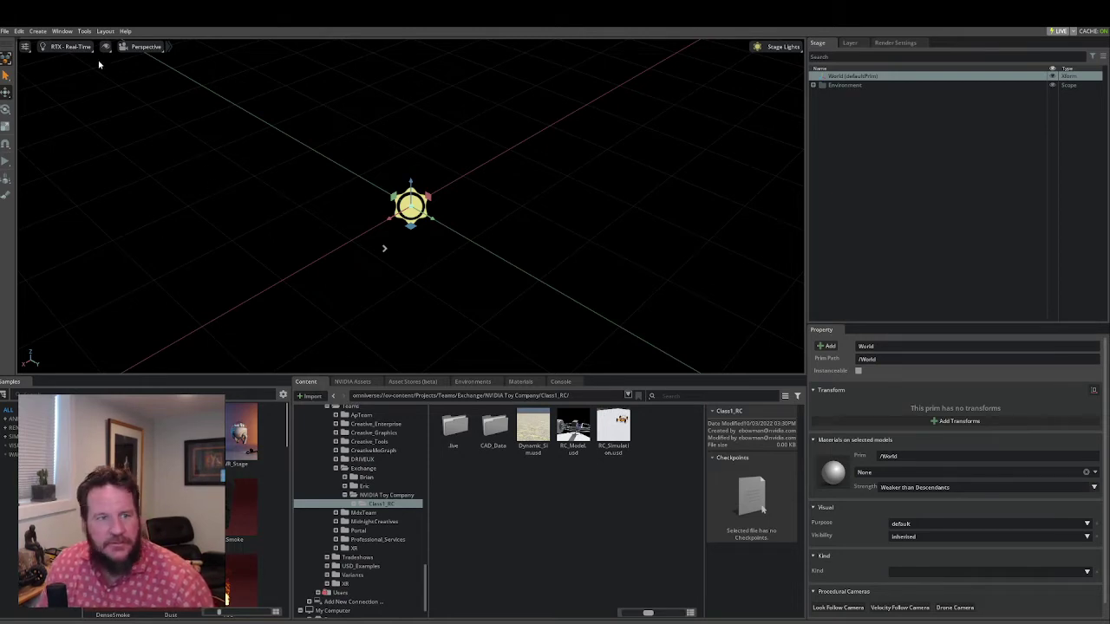
# - Add a Physics Scene from the Create > Physics menu and clear the selection
pyautogui.click(38, 31)
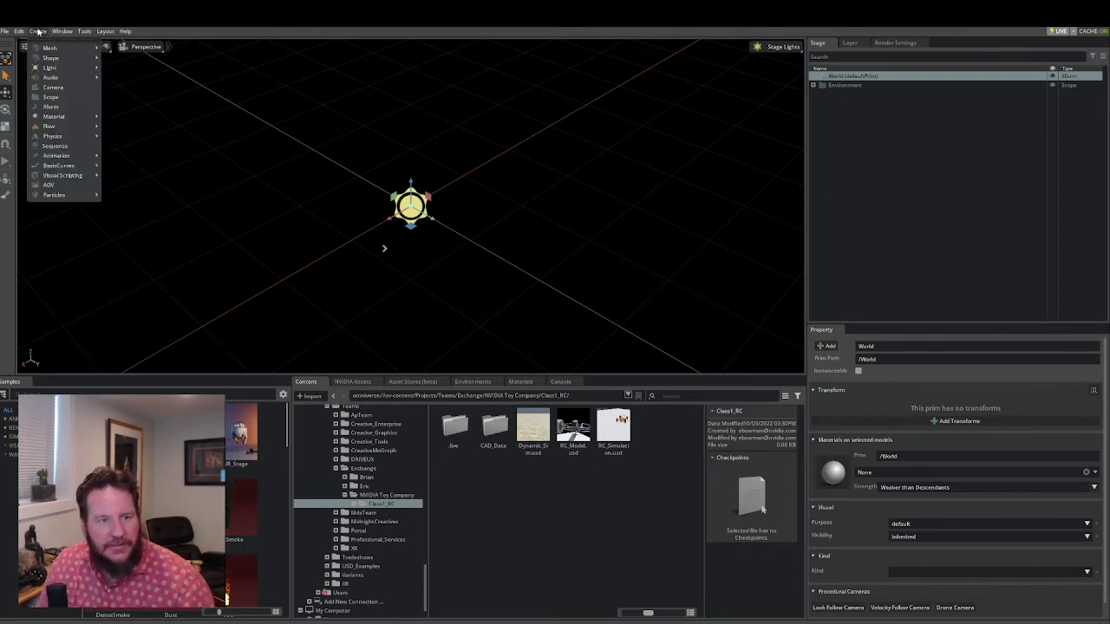
pyautogui.moveTo(63, 137)
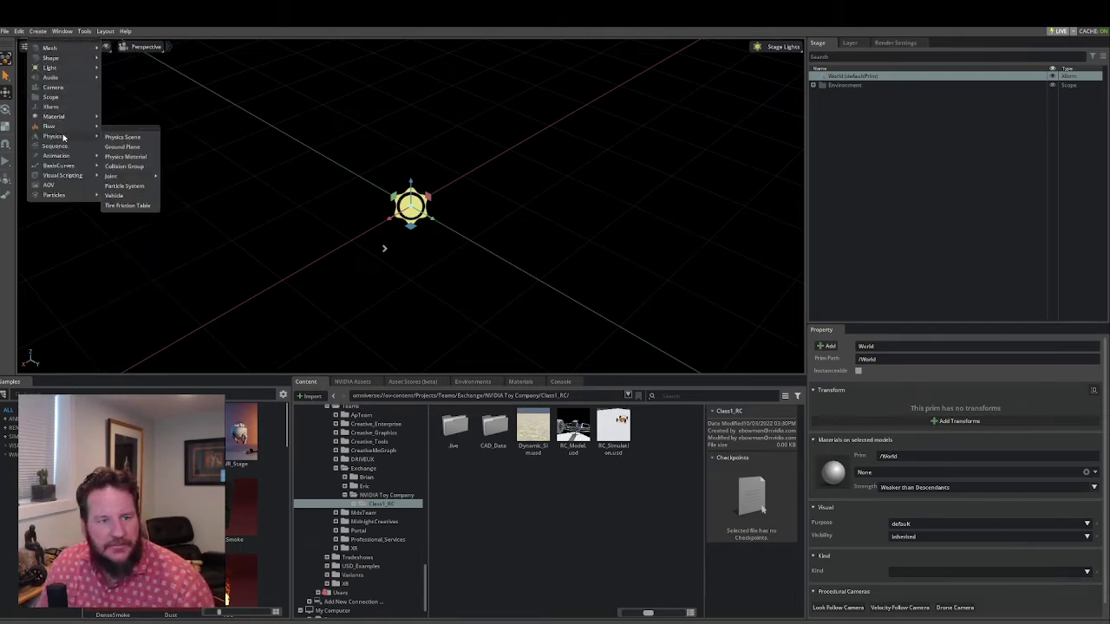
pyautogui.click(122, 137)
pyautogui.click(879, 165)
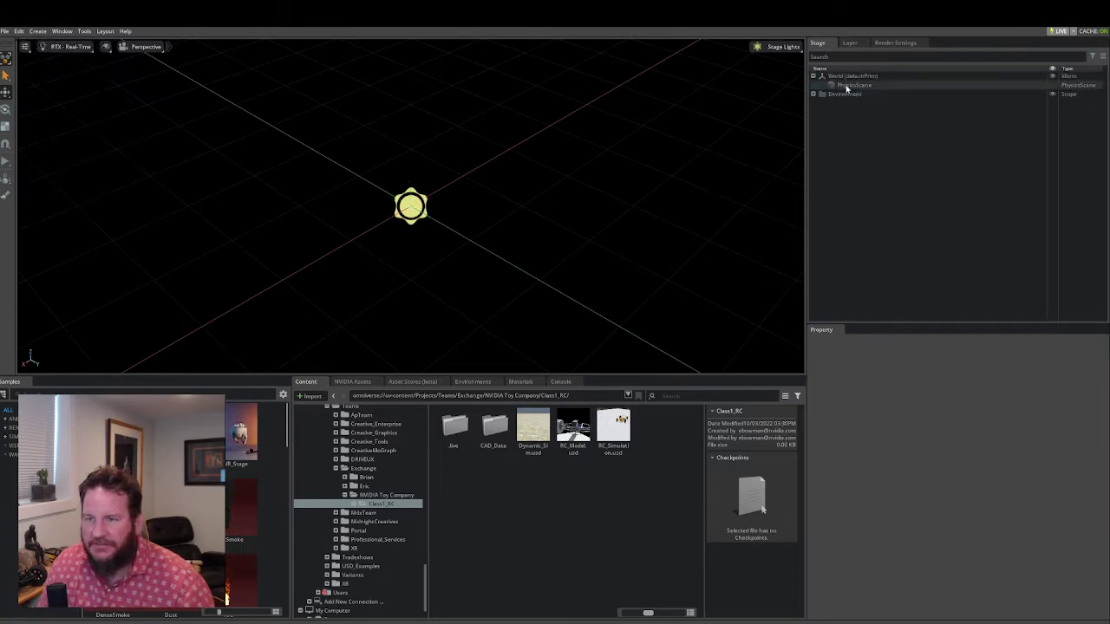
# - Add a Scope under World, rename it 'Physics', and move PhysicsScene into it
pyautogui.click(847, 77)
pyautogui.rightClick(847, 78)
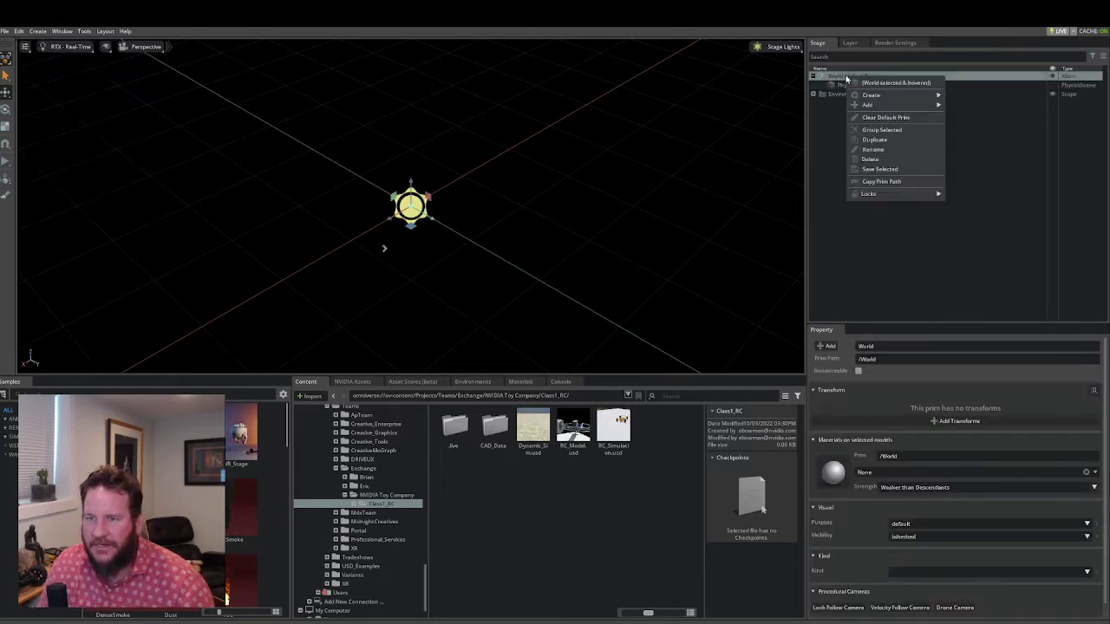
pyautogui.moveTo(872, 105)
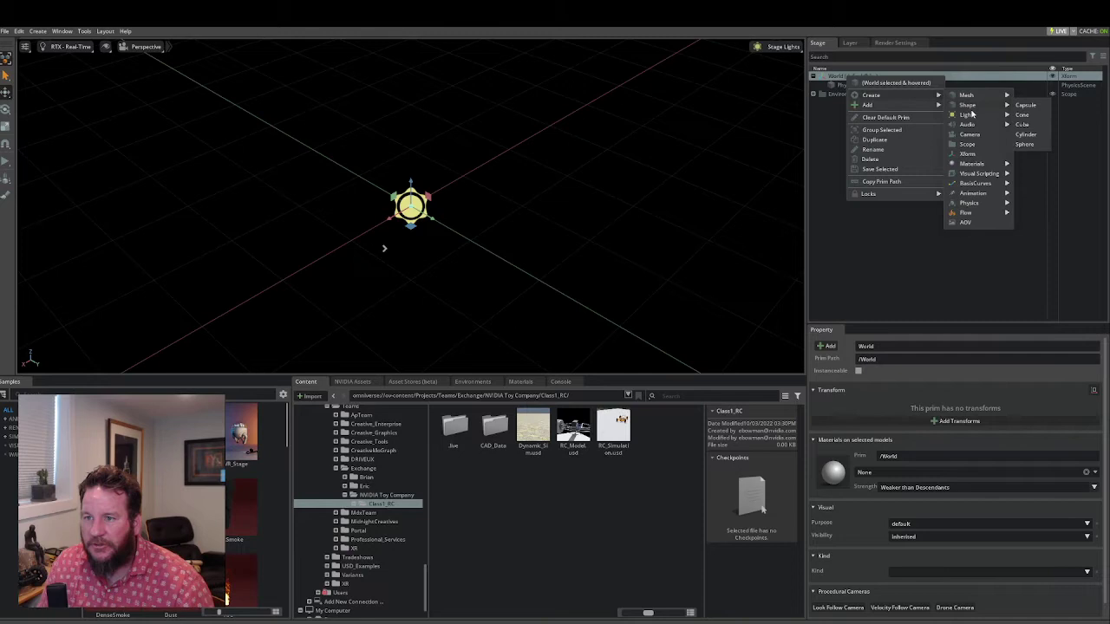
pyautogui.click(967, 150)
pyautogui.press('F2')
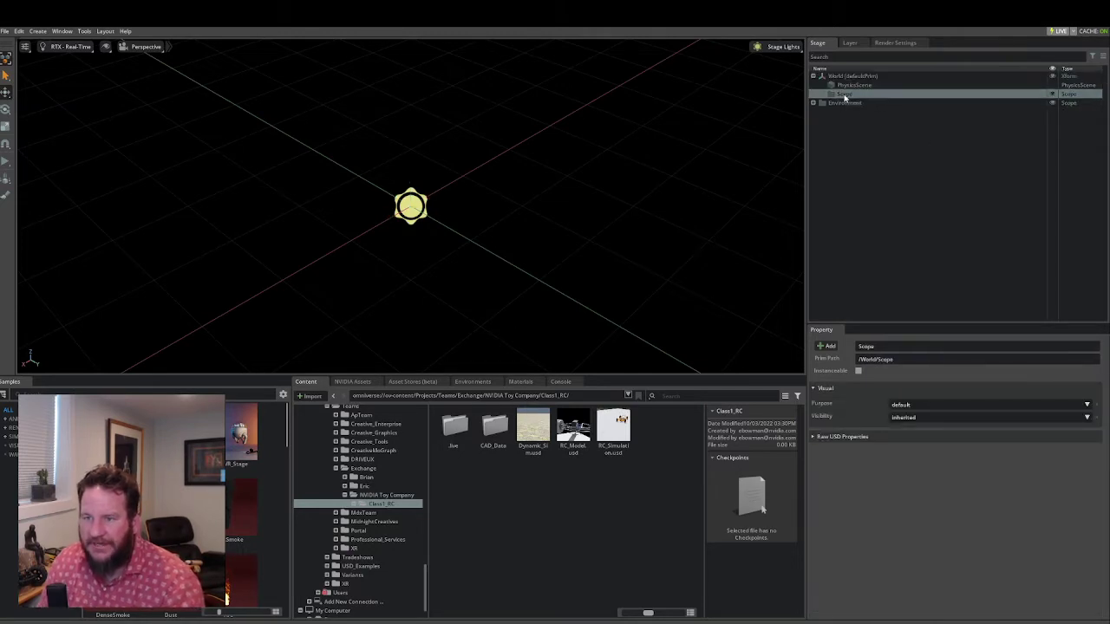
pyautogui.write('Physics')
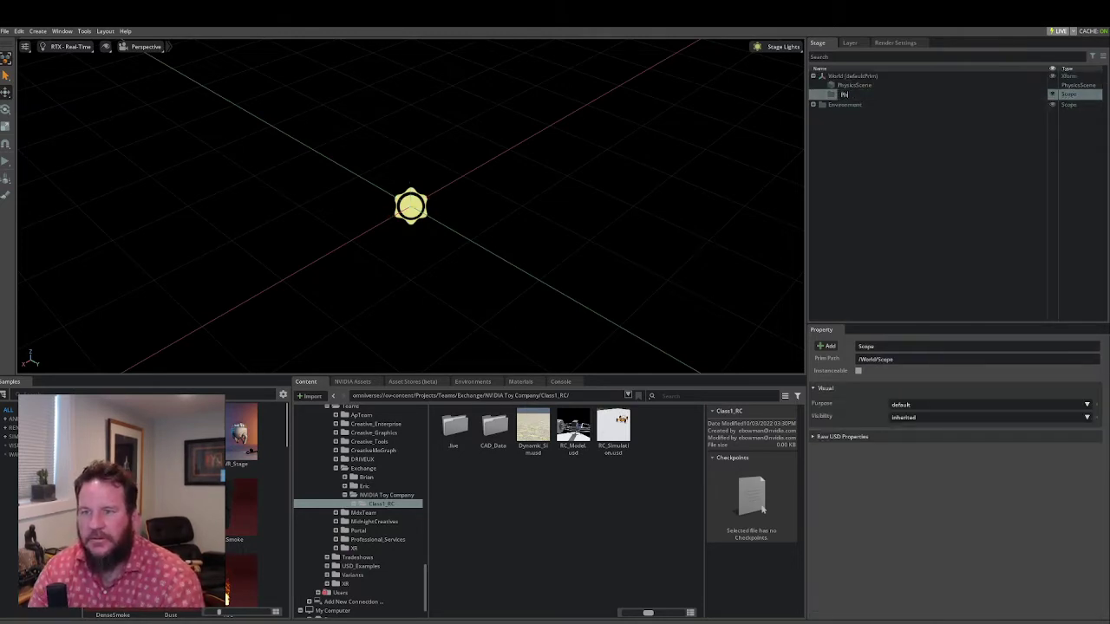
pyautogui.press('Return')
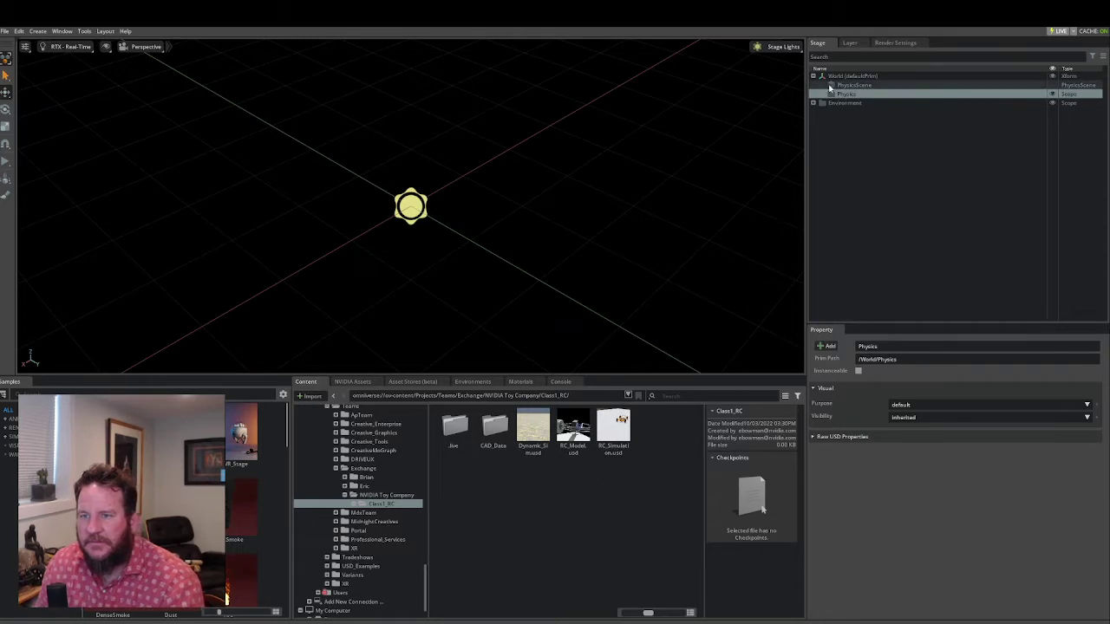
pyautogui.moveTo(846, 86); pyautogui.dragTo(847, 96)
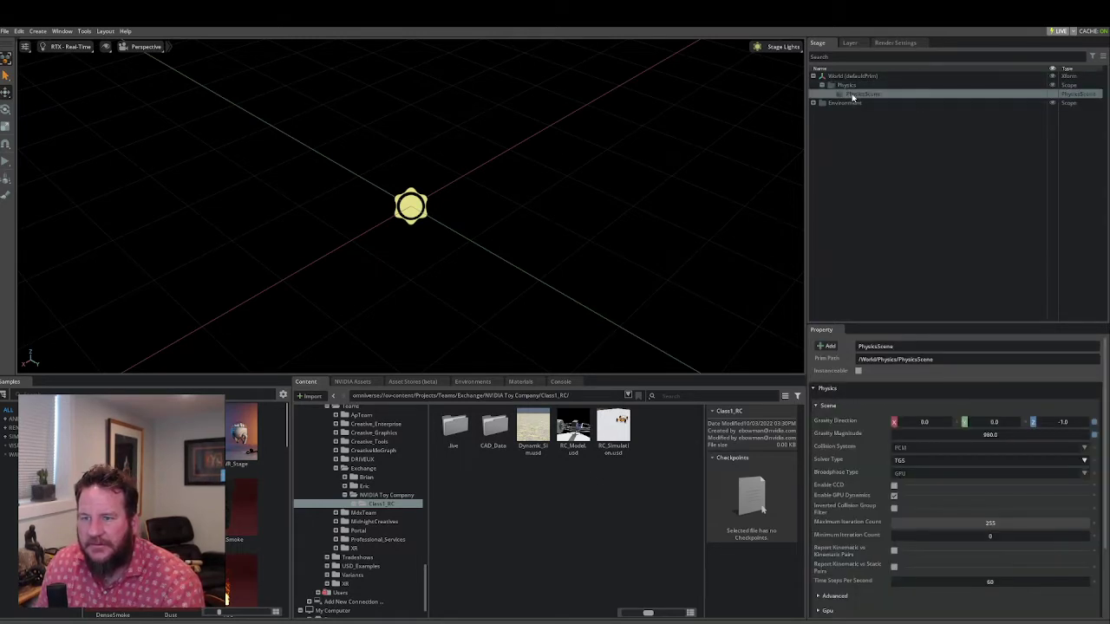
pyautogui.click(843, 86)
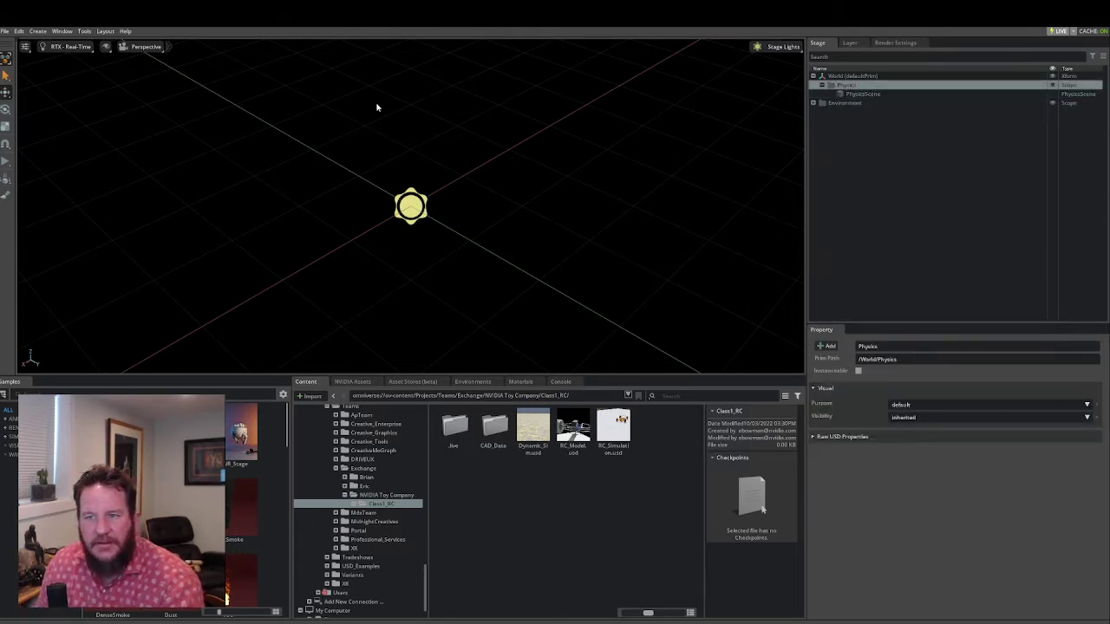
# - Create a physics Ground Plane and drag GroundPlane into the Physics scope
pyautogui.click(38, 32)
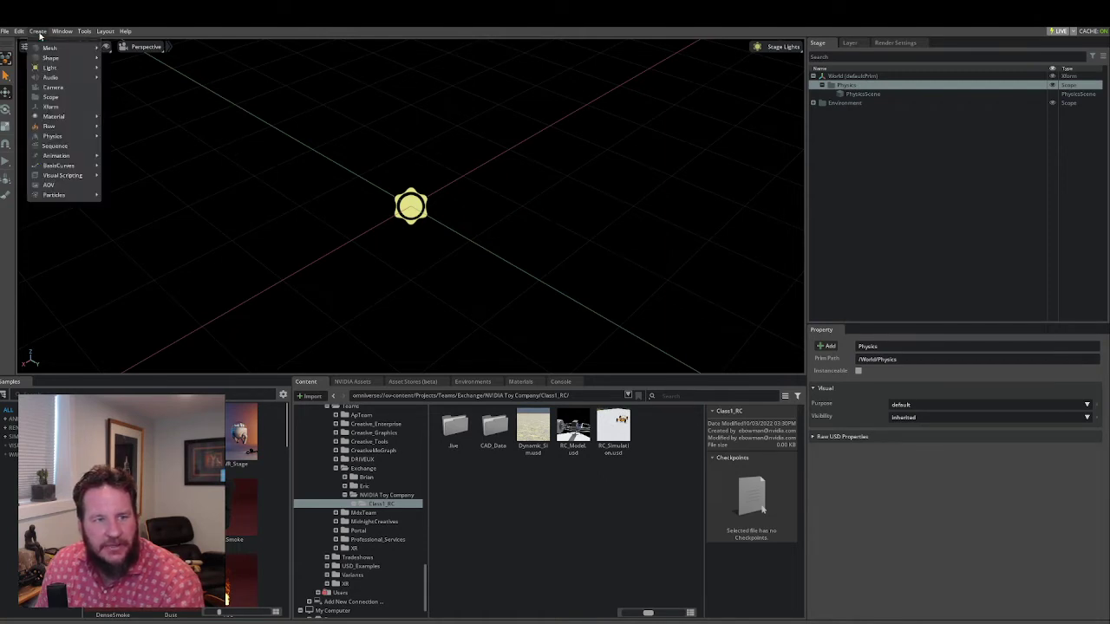
pyautogui.moveTo(66, 137)
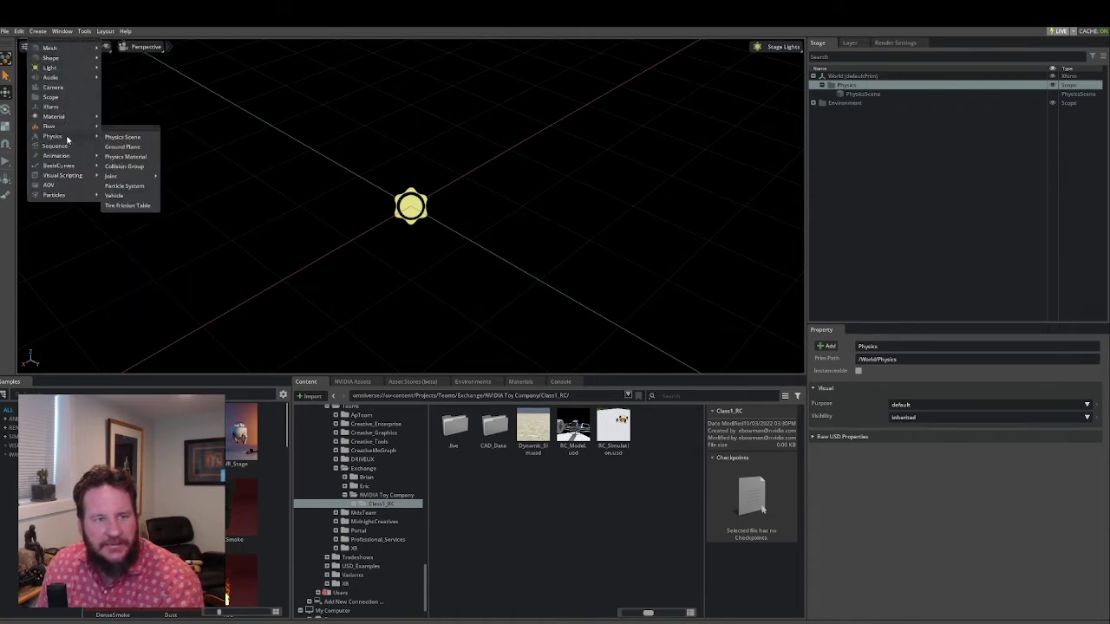
pyautogui.click(123, 145)
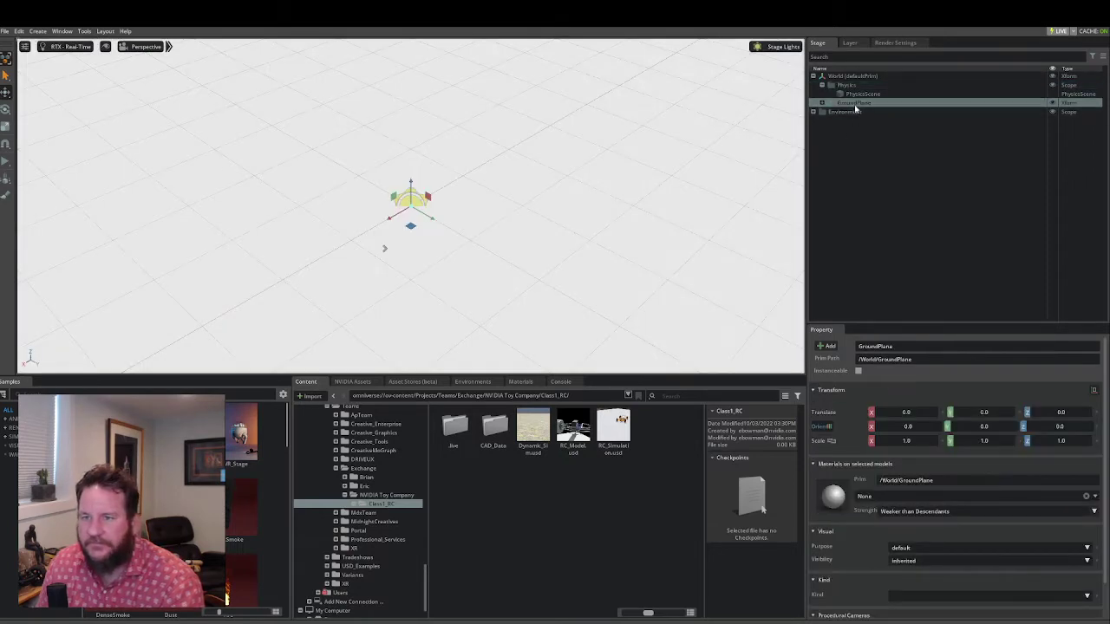
pyautogui.moveTo(854, 105); pyautogui.dragTo(858, 87)
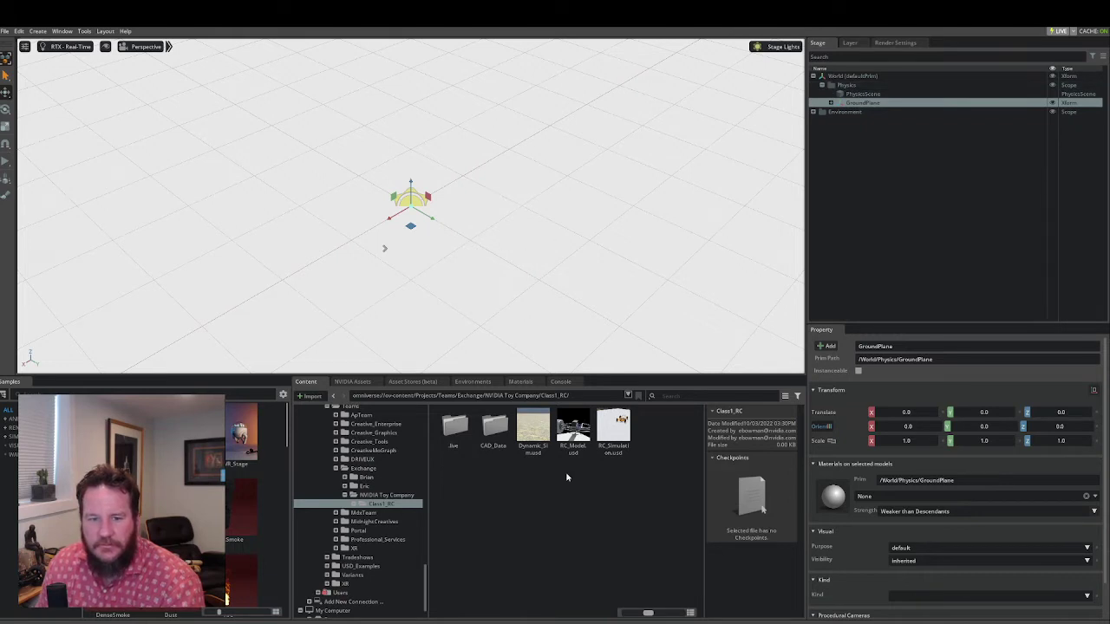
# - Search the Base material library for 'gr' to find grass materials
pyautogui.click(522, 382)
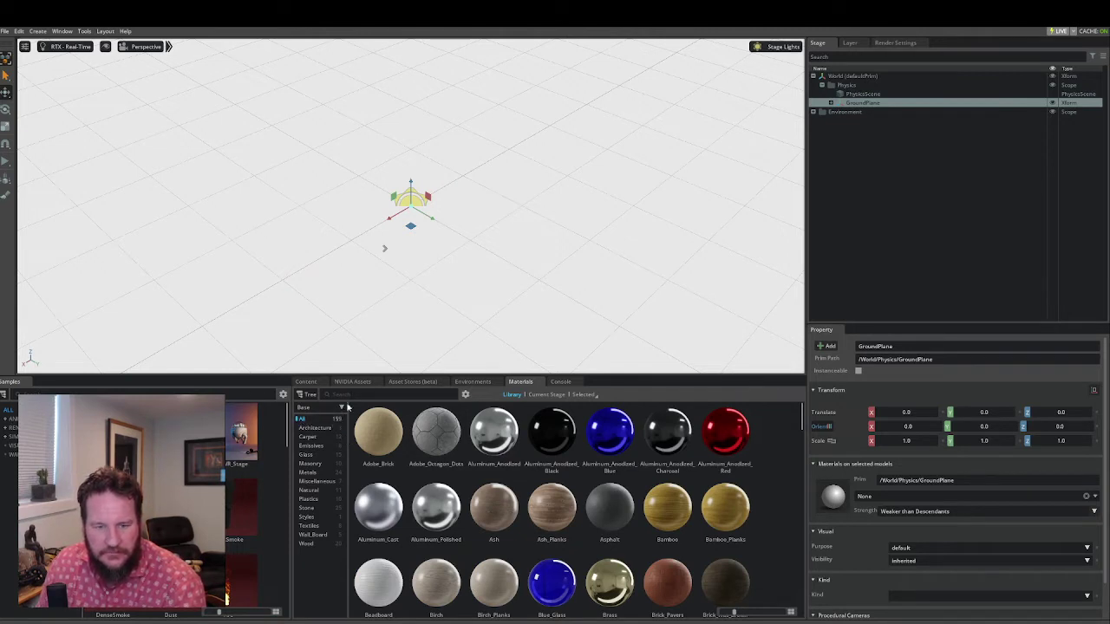
pyautogui.click(342, 409)
pyautogui.click(343, 409)
pyautogui.click(382, 394)
pyautogui.write('gra')
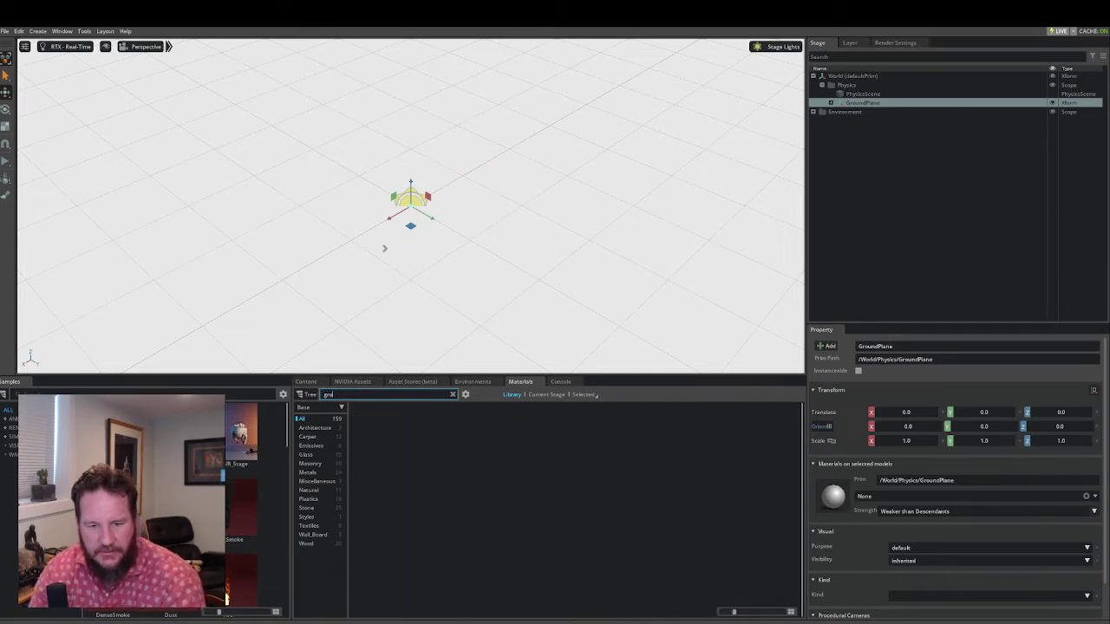
pyautogui.press('BackSpace')
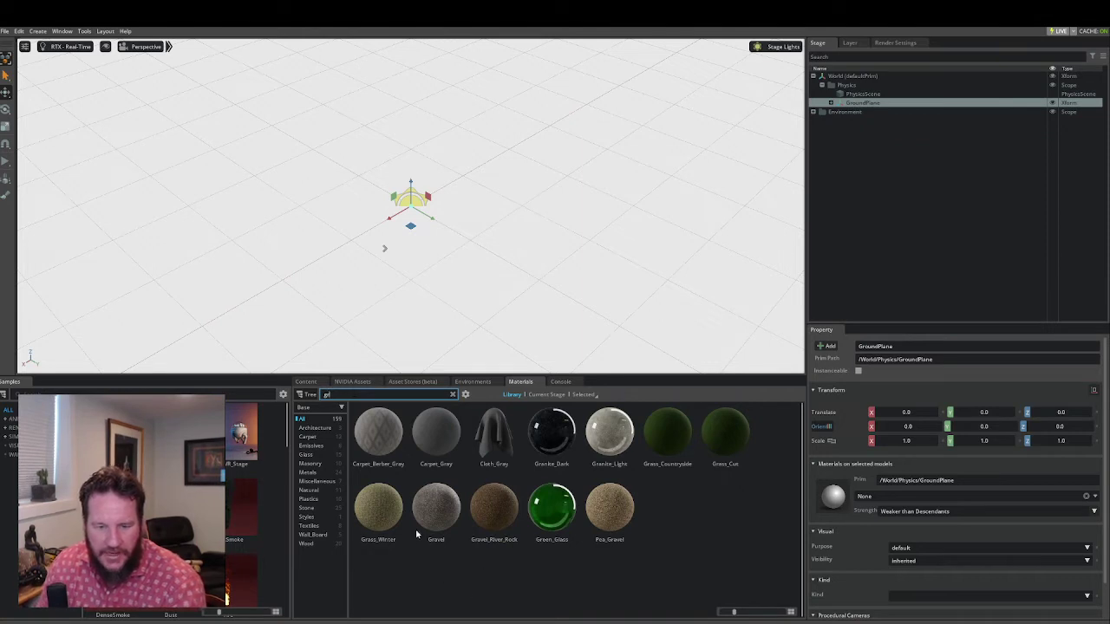
# - Drag Grass_Winter onto GroundPlane and expand GroundPlane to check its children
pyautogui.click(381, 516)
pyautogui.moveTo(378, 512); pyautogui.dragTo(847, 105)
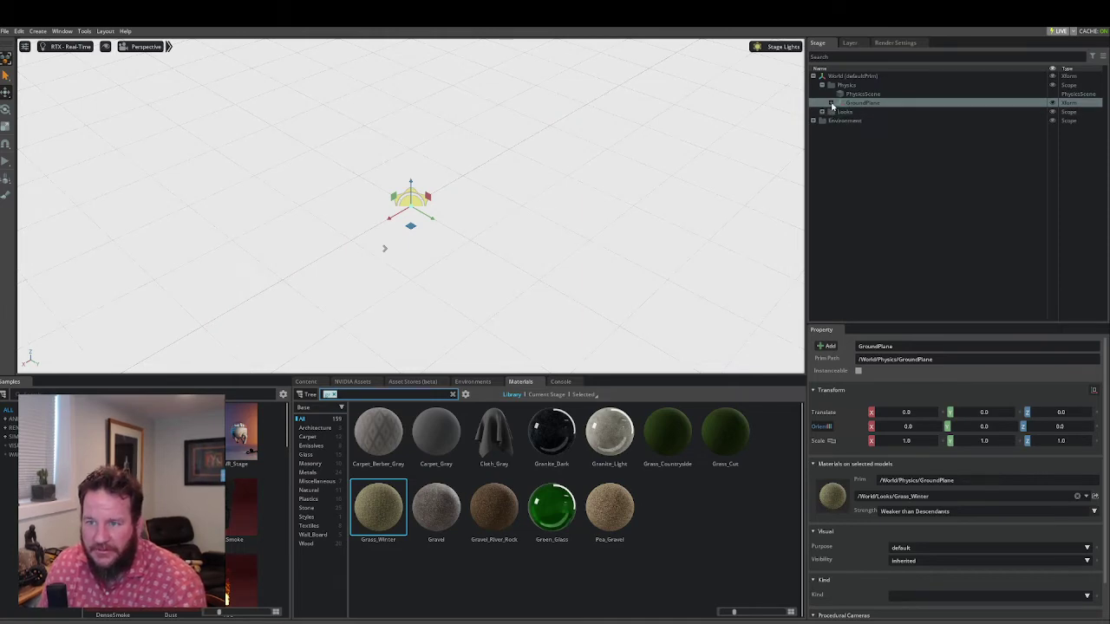
pyautogui.click(832, 104)
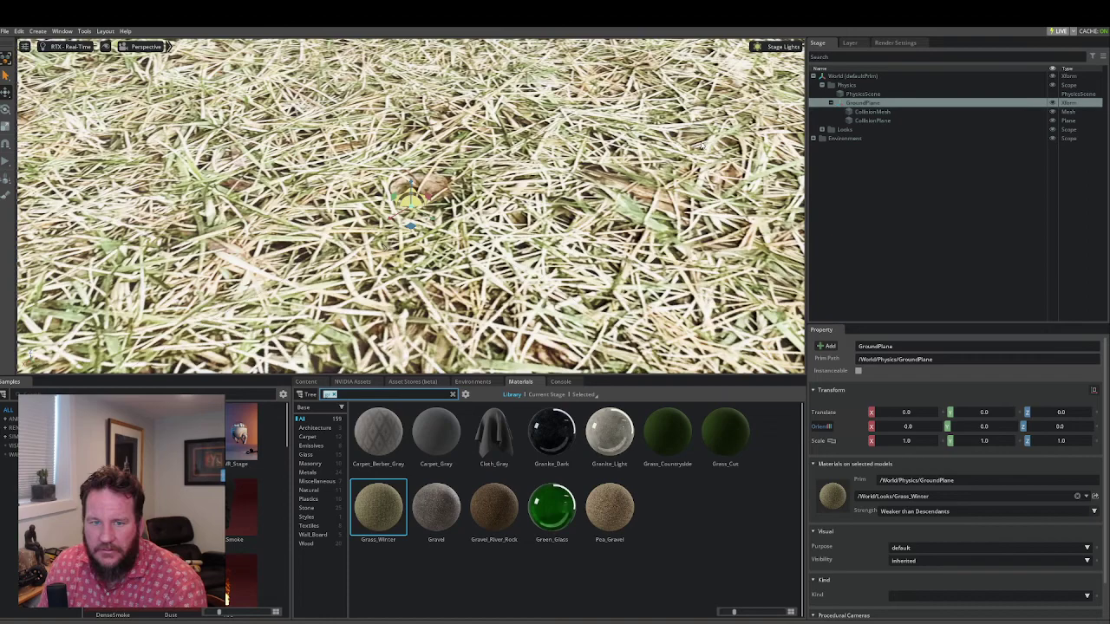
pyautogui.scroll(-5, 553, 148)
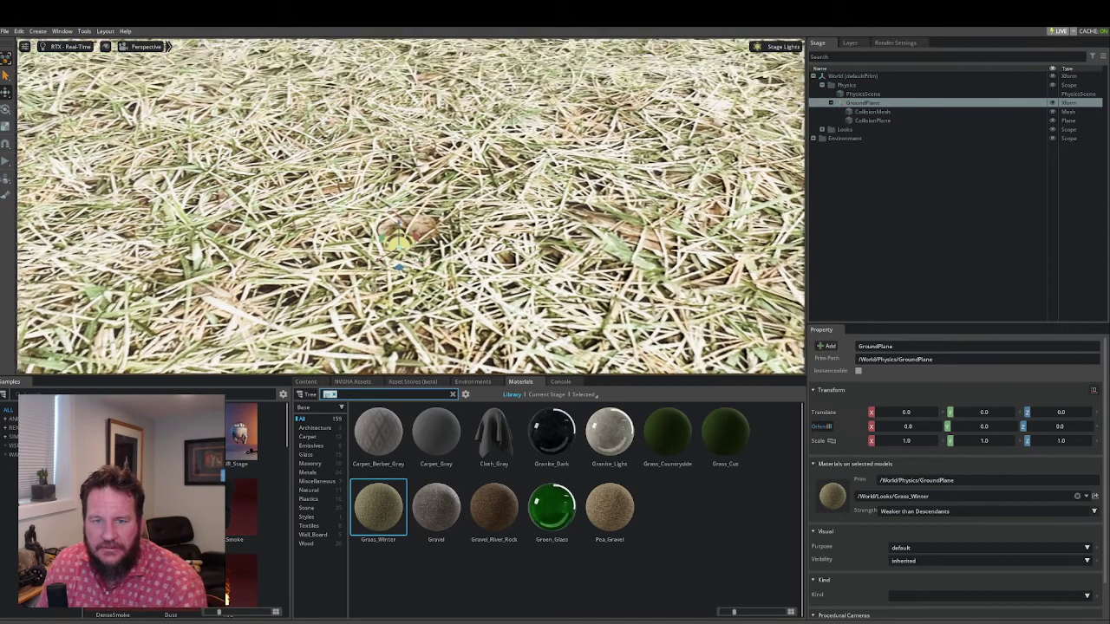
pyautogui.scroll(3, 552, 148)
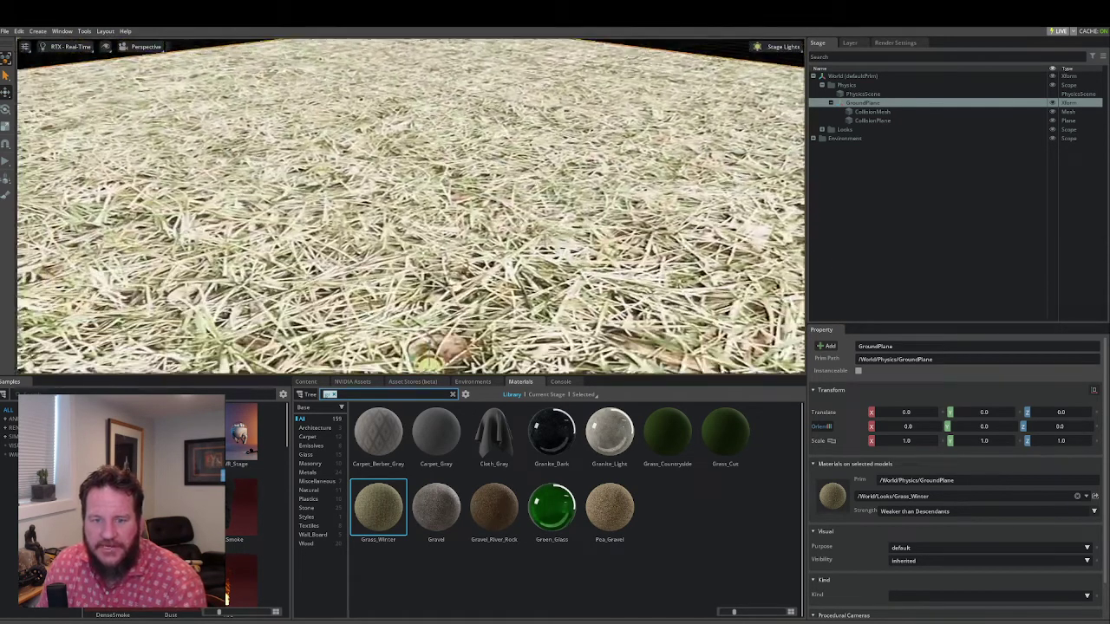
pyautogui.scroll(2, 409, 206)
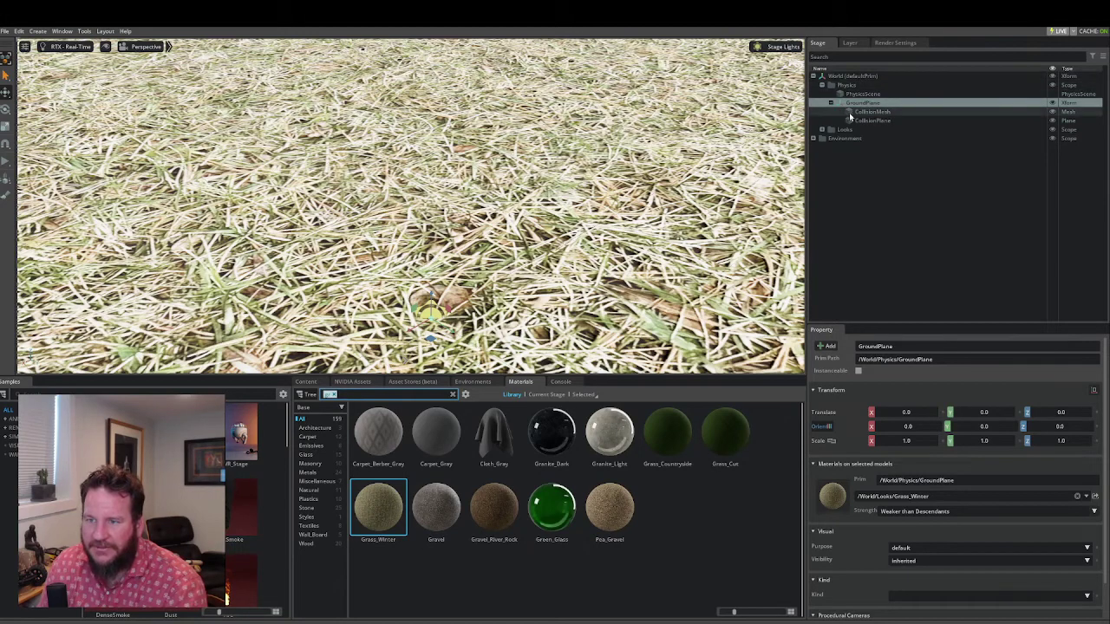
# - Apply Pea_Gravel to GroundPlane instead and delete the unused Grass_Winter material
pyautogui.click(821, 130)
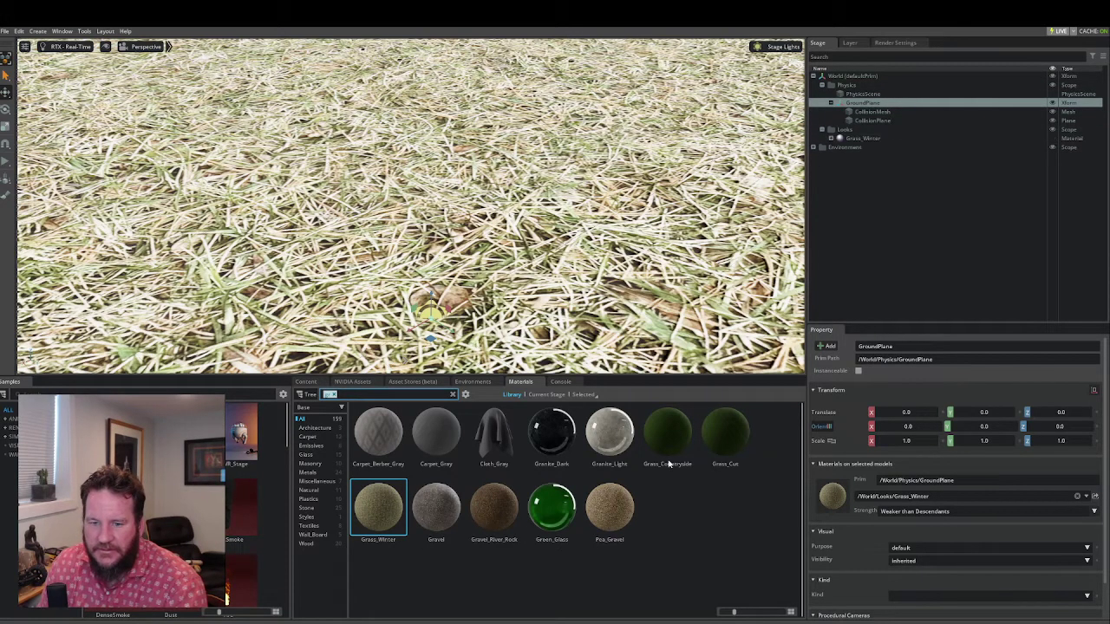
pyautogui.moveTo(609, 516); pyautogui.dragTo(867, 104)
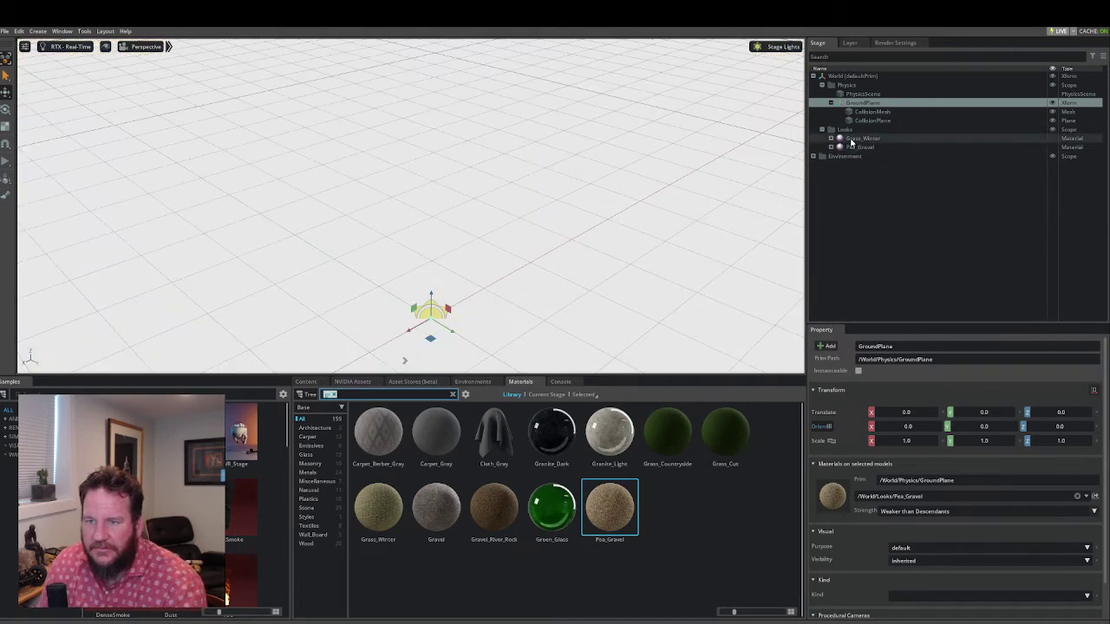
pyautogui.click(930, 138)
pyautogui.press('Delete')
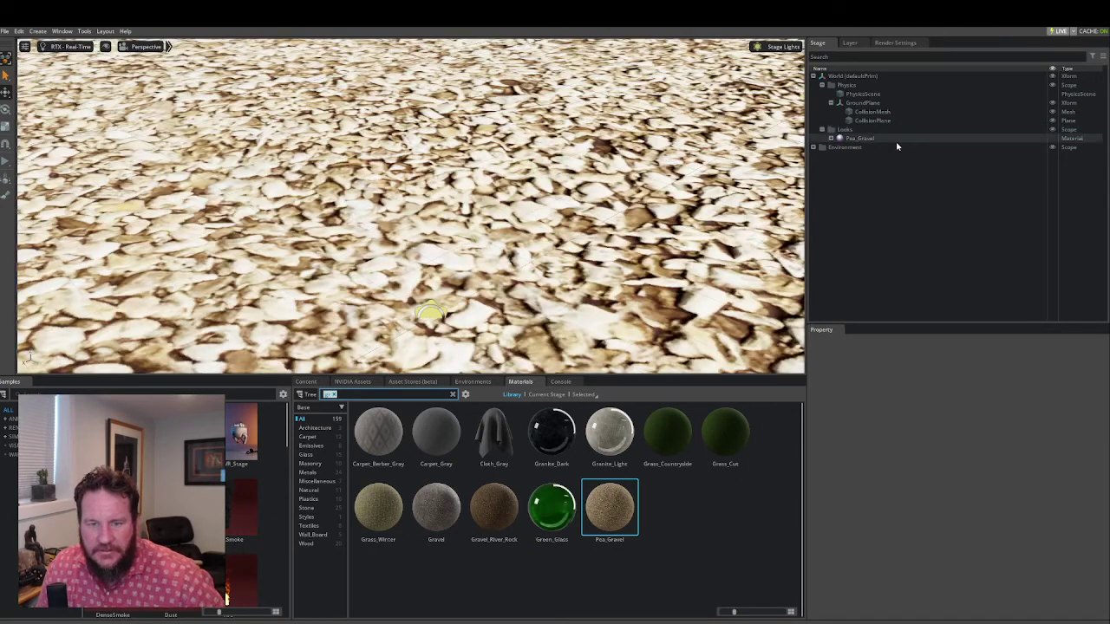
pyautogui.click(857, 138)
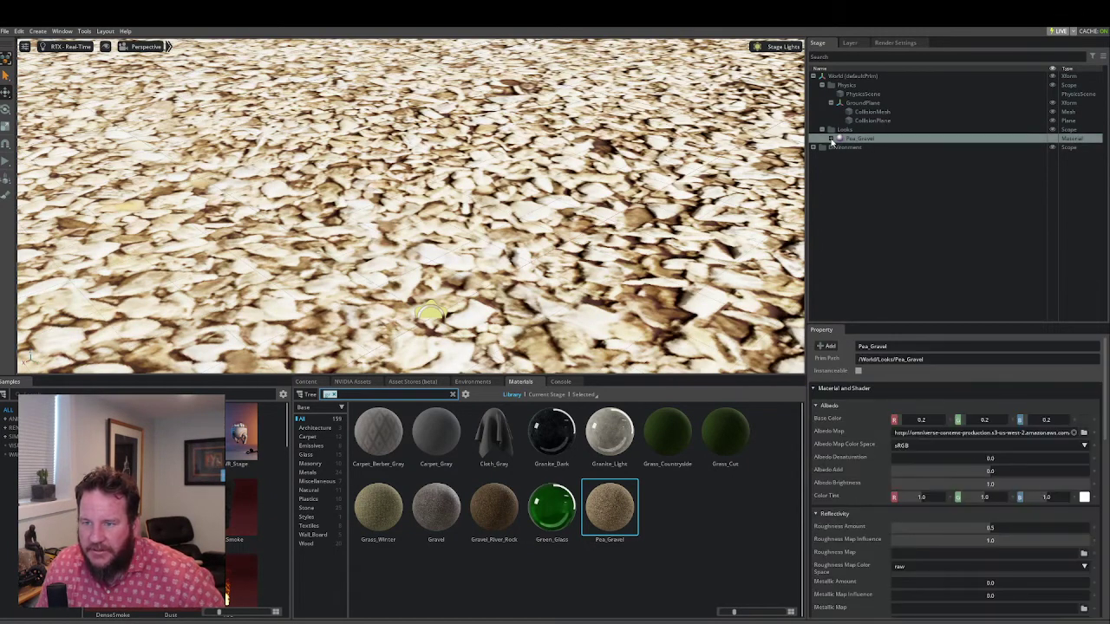
pyautogui.click(830, 139)
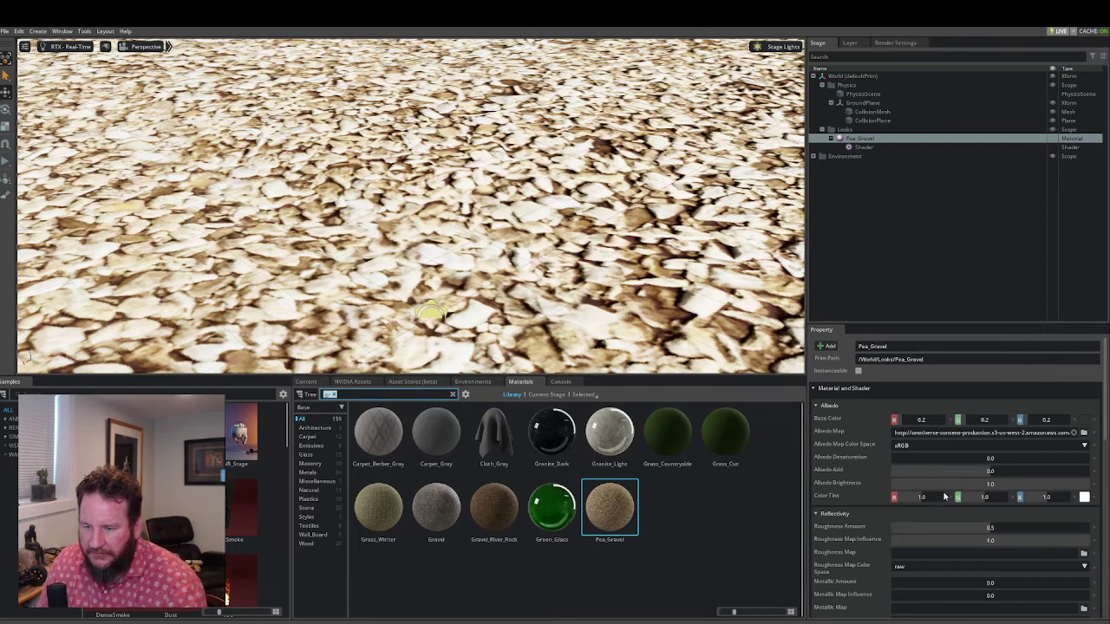
# - Set the Pea_Gravel texture scale to 10 for both X and Y
pyautogui.scroll(-10, 945, 498)
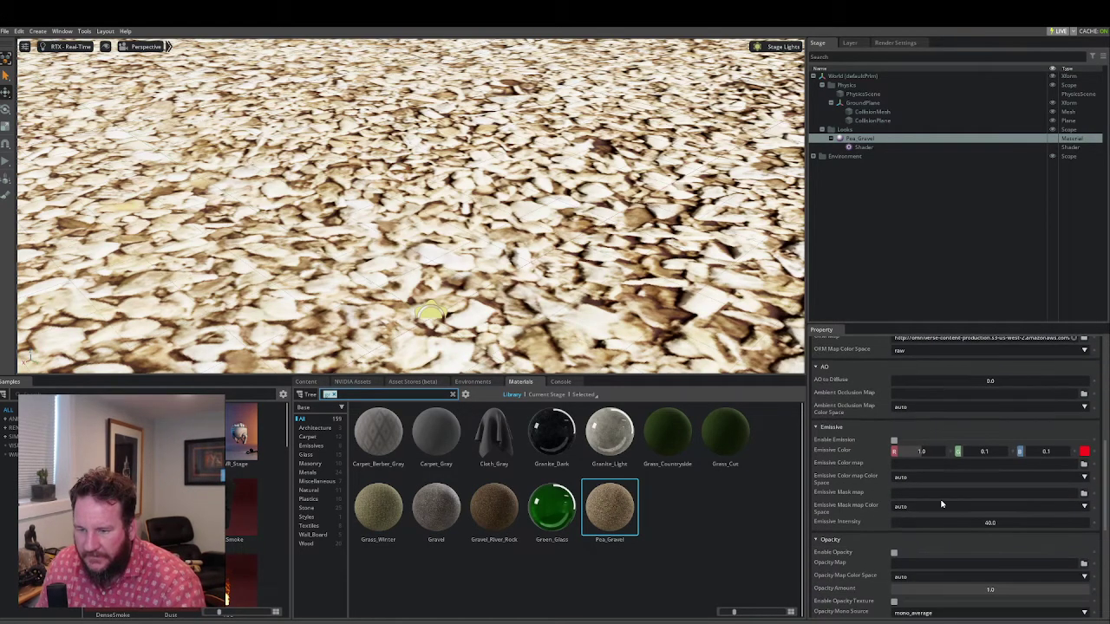
pyautogui.scroll(-10, 942, 504)
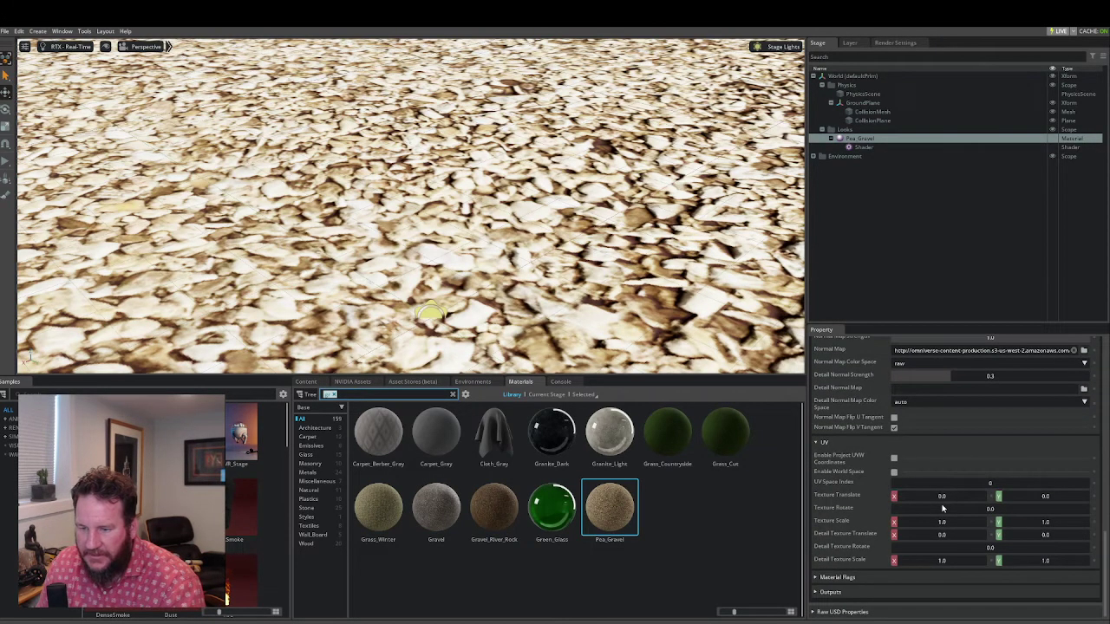
pyautogui.doubleClick(956, 520)
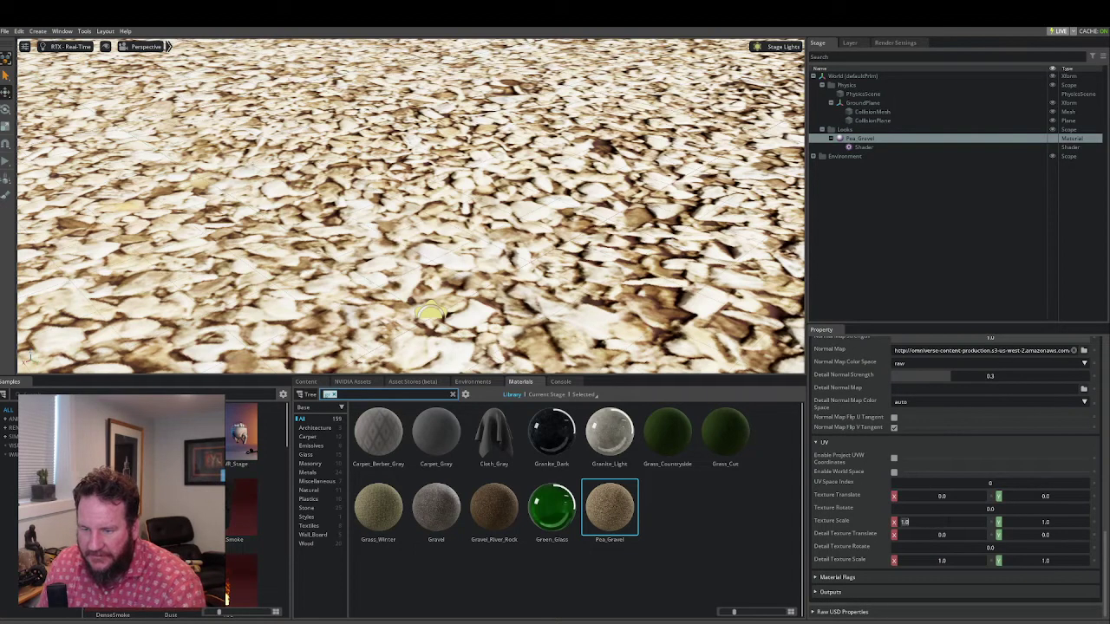
pyautogui.write('0.1')
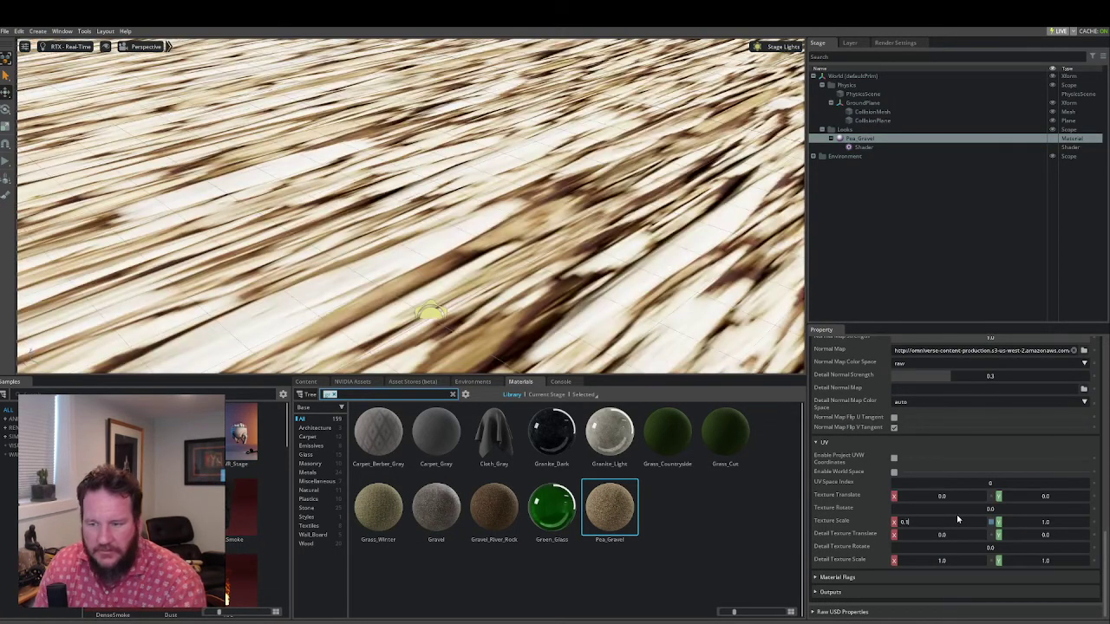
pyautogui.press('Tab')
pyautogui.write('0.1')
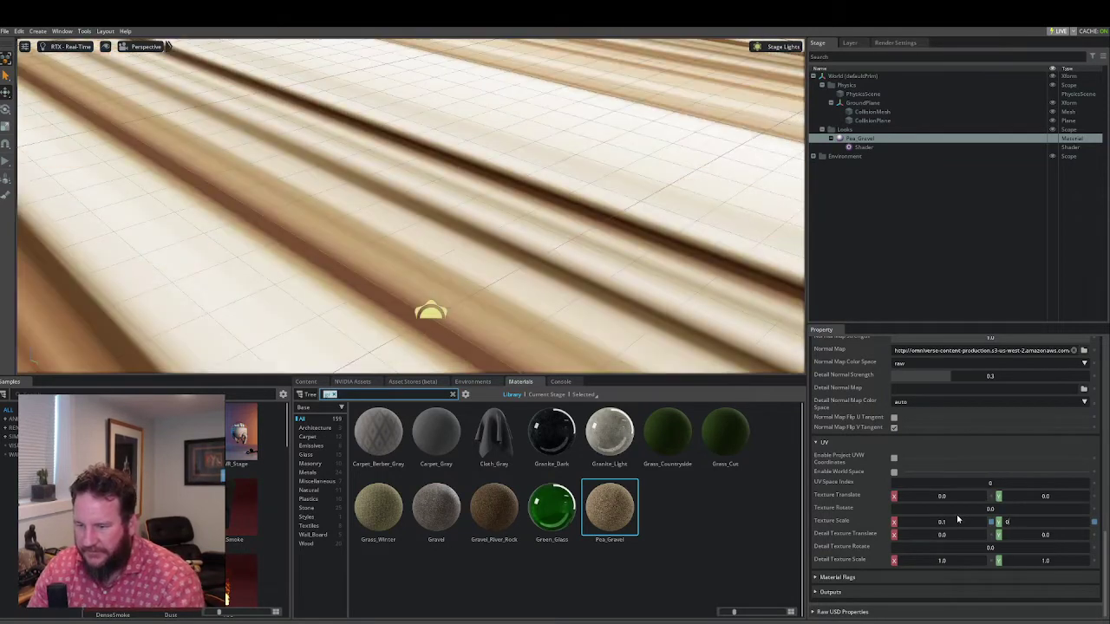
pyautogui.press('BackSpace')
pyautogui.press('BackSpace')
pyautogui.press('BackSpace')
pyautogui.write('10')
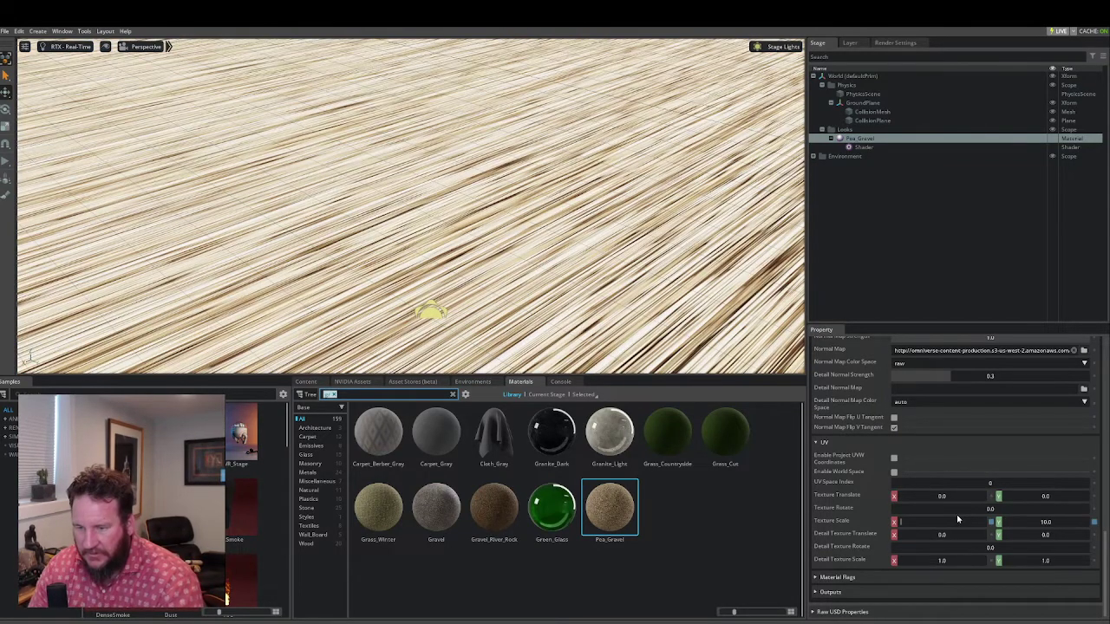
pyautogui.write('10')
pyautogui.press('Tab')
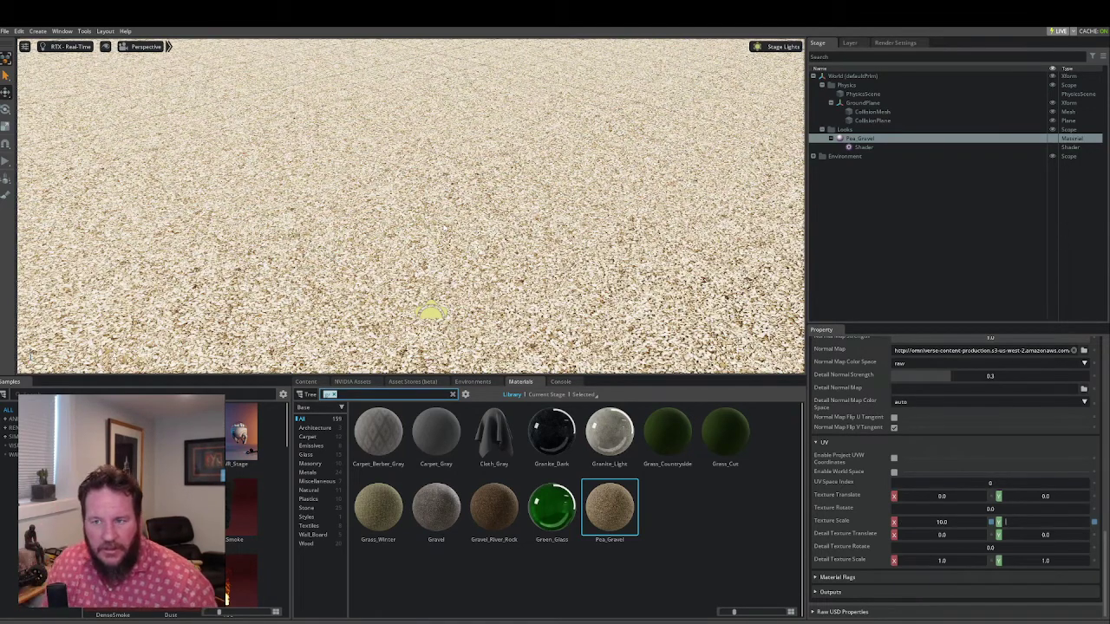
# - Collapse Pea_Gravel, Looks and Physics in the Stage tree
pyautogui.click(831, 137)
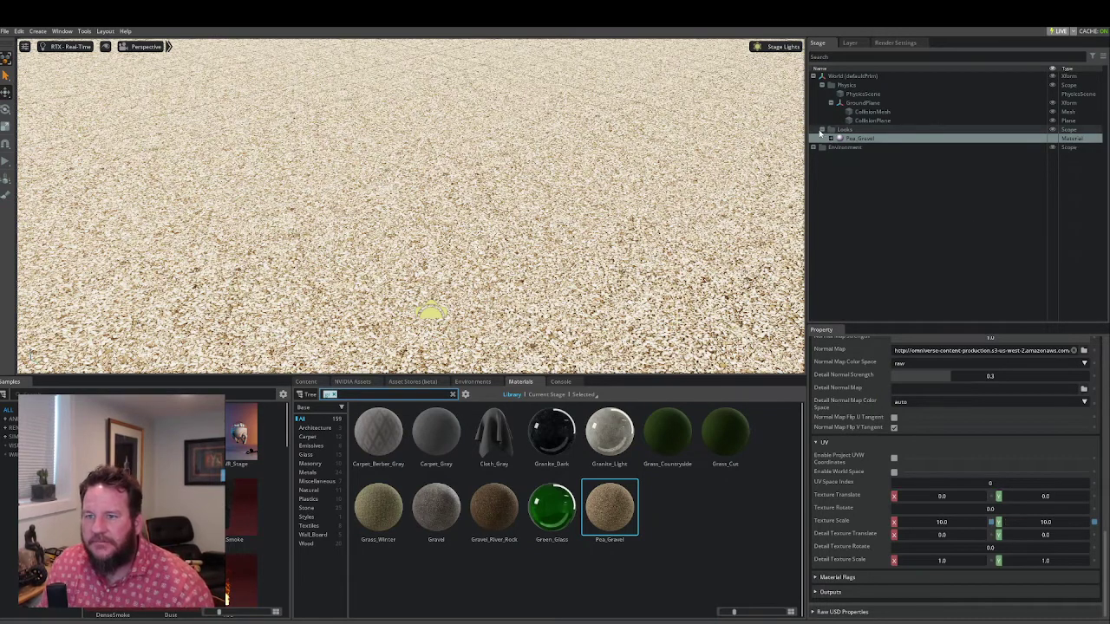
pyautogui.click(822, 130)
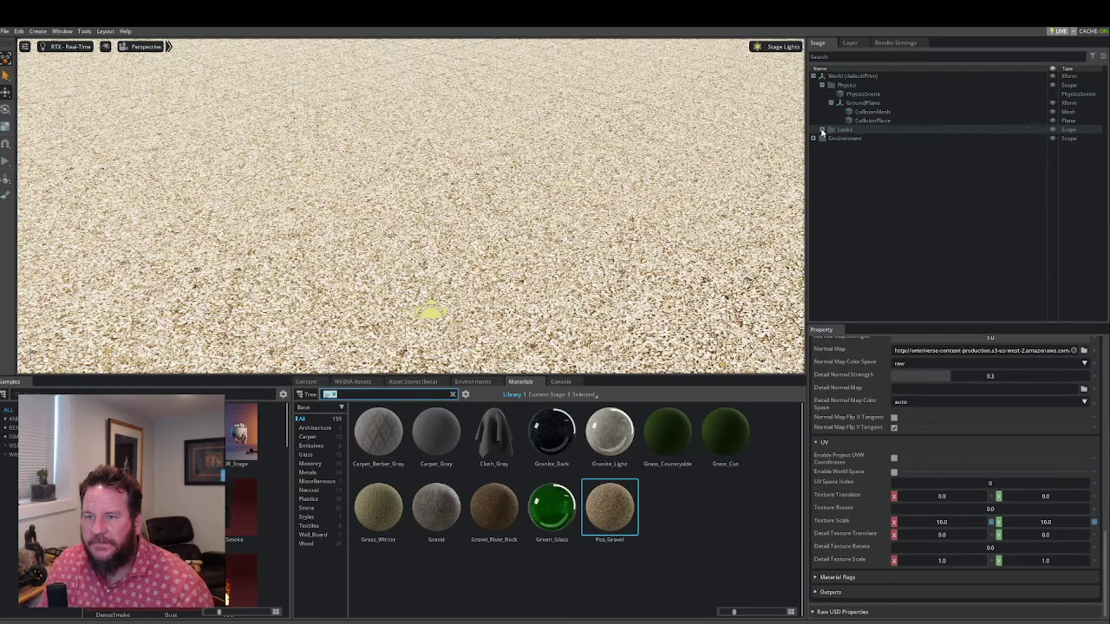
pyautogui.click(824, 85)
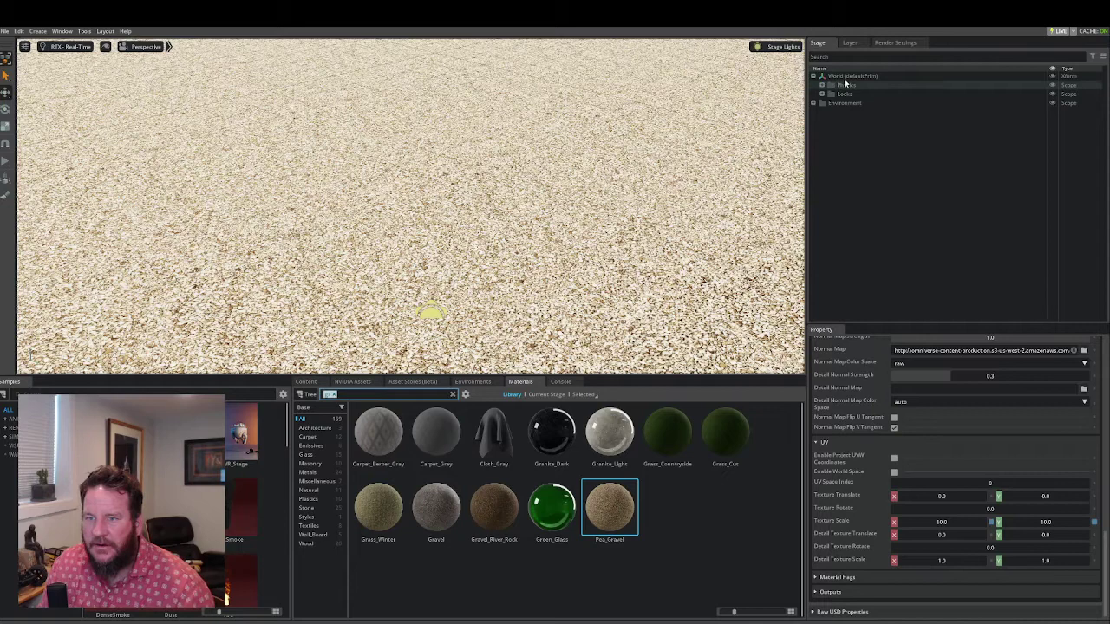
# - Create a new Scope under World and name it 'Joint'
pyautogui.rightClick(845, 77)
pyautogui.moveTo(869, 103)
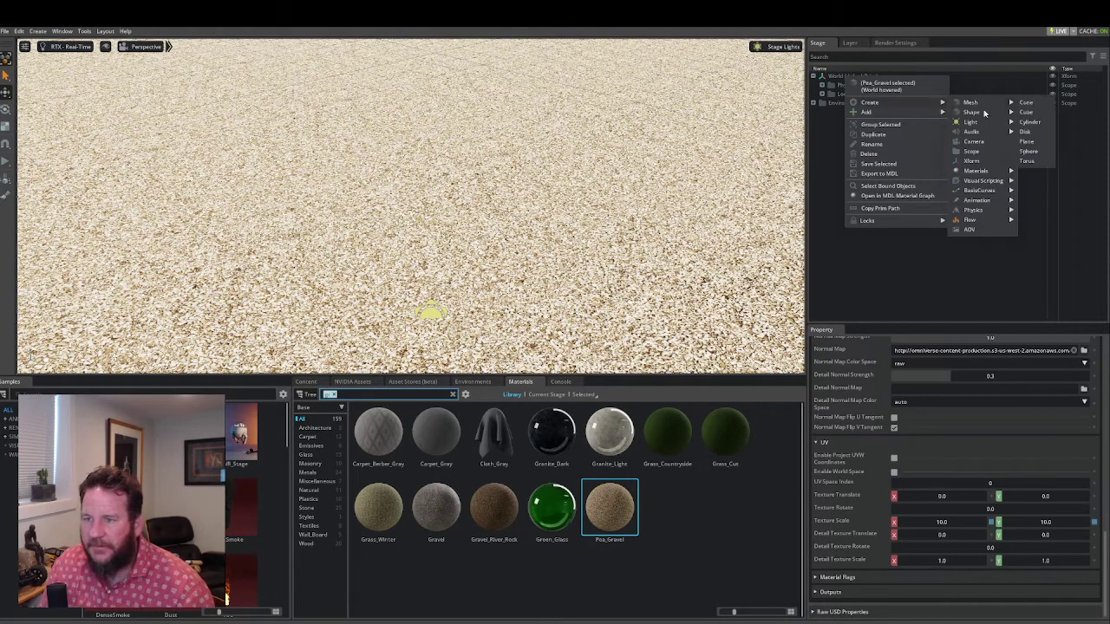
pyautogui.click(973, 150)
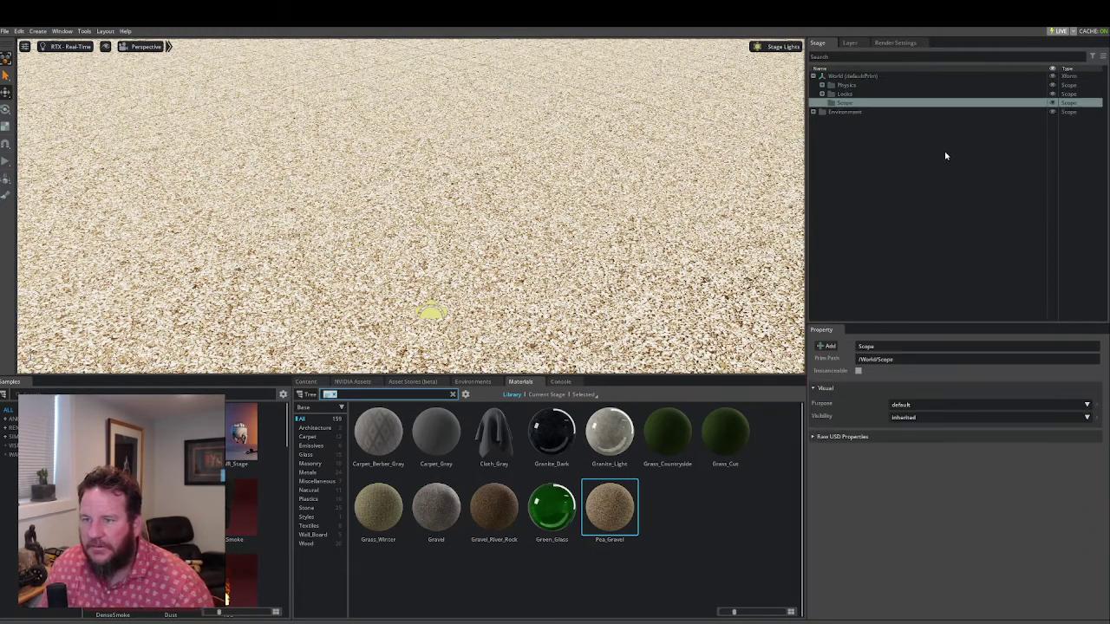
pyautogui.doubleClick(848, 104)
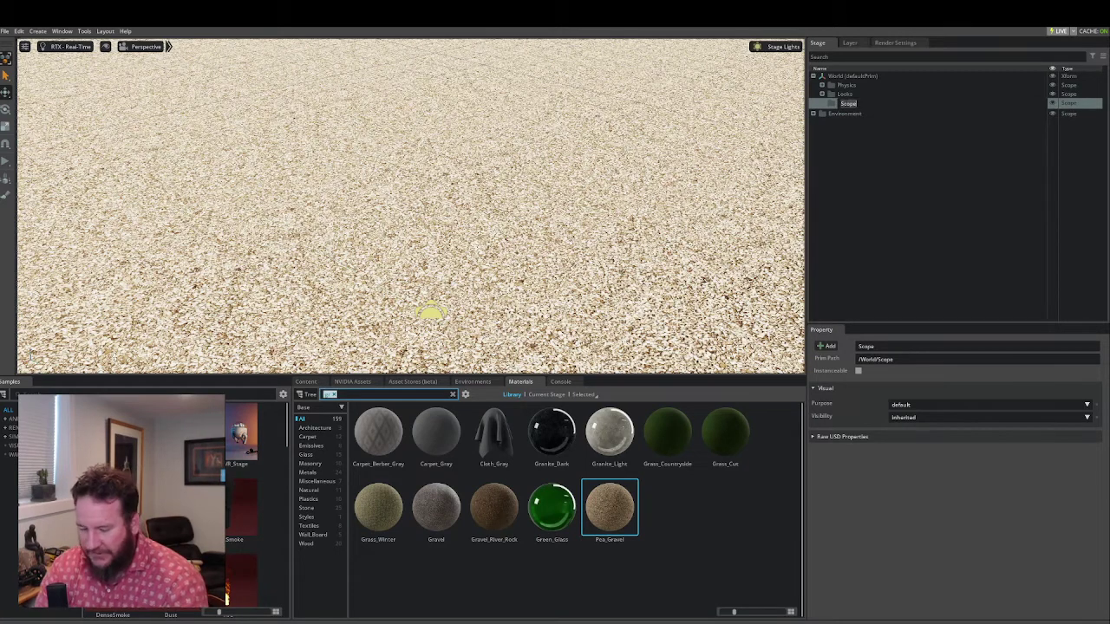
pyautogui.write('Joint')
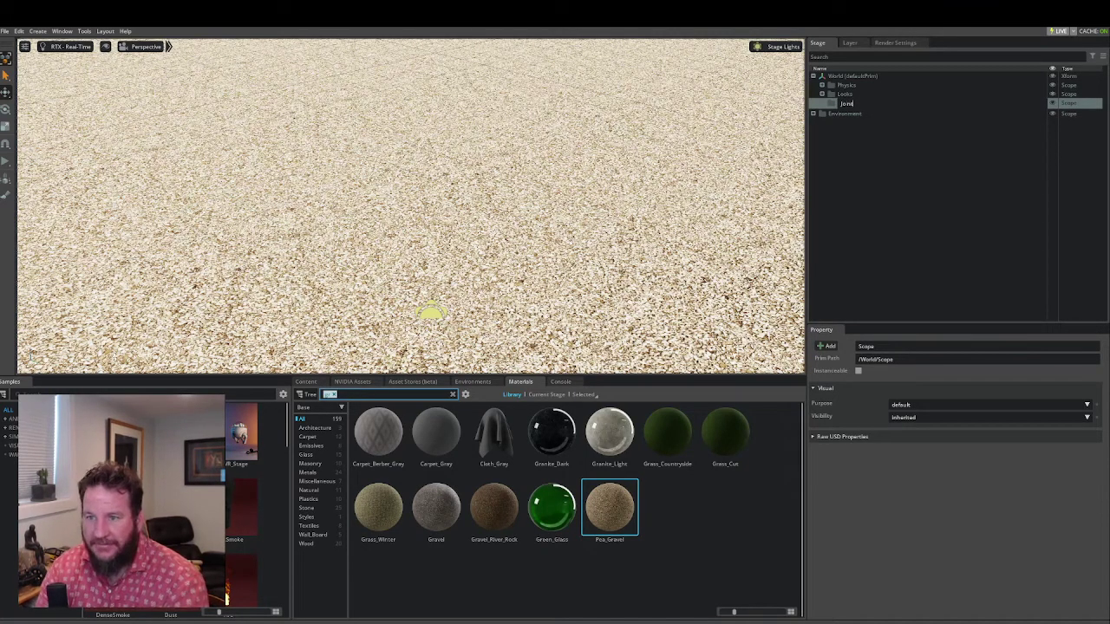
pyautogui.press('Return')
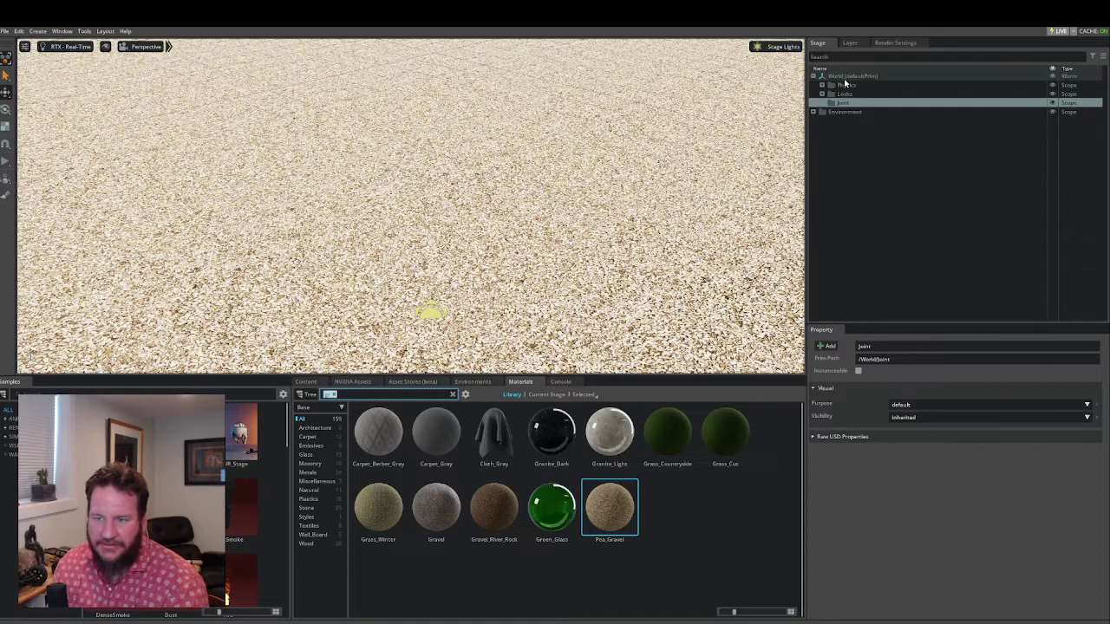
# - Create an Xform under World named 'Vehicle'
pyautogui.rightClick(855, 79)
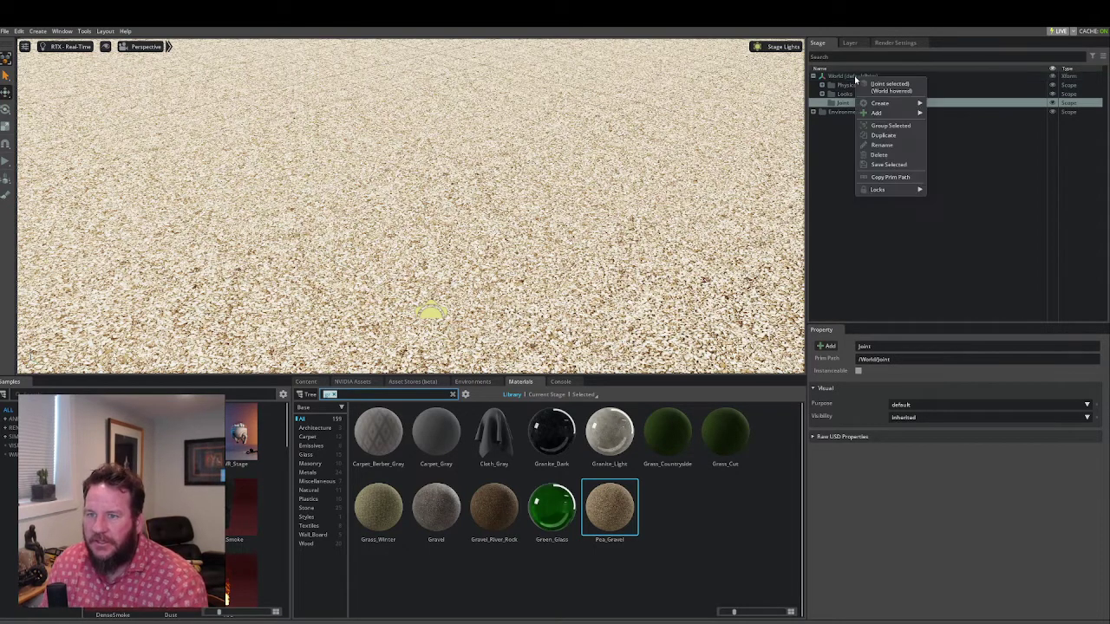
pyautogui.moveTo(883, 106)
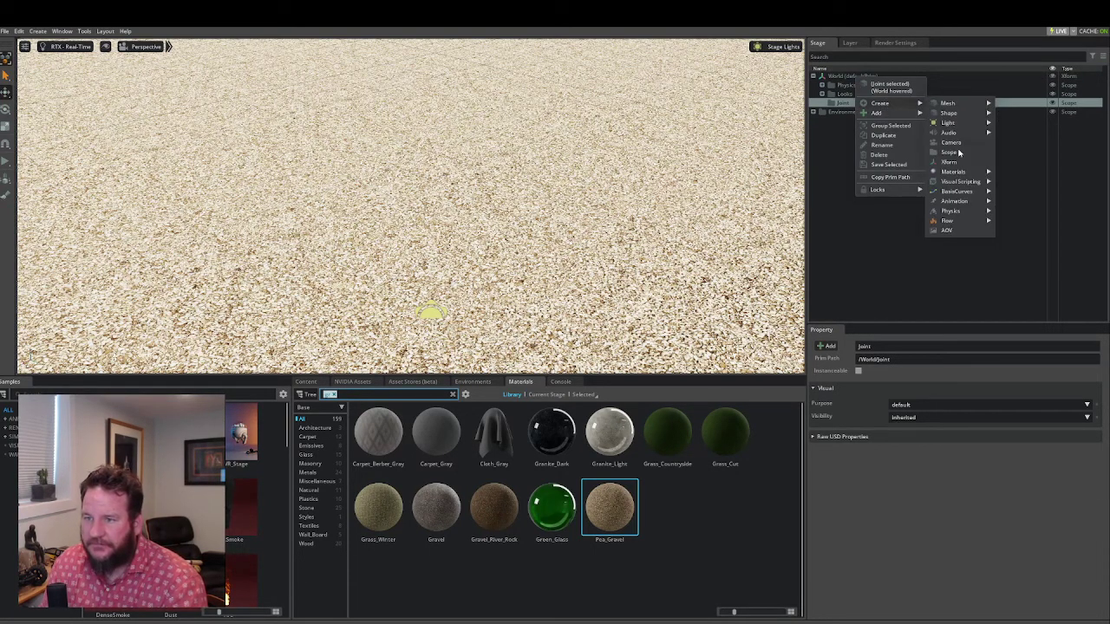
pyautogui.click(950, 163)
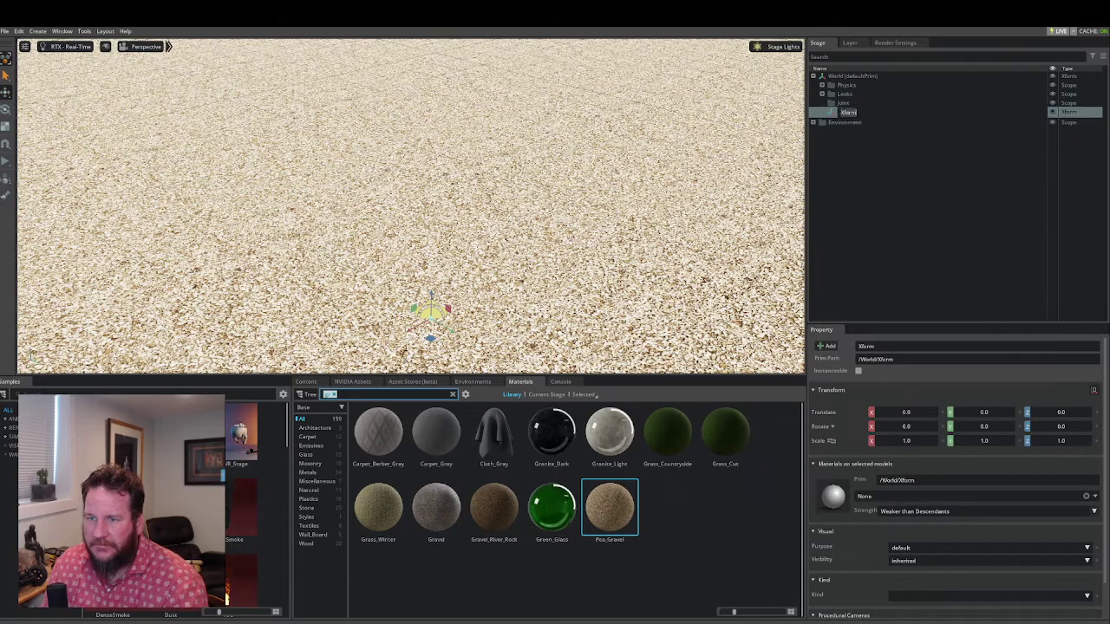
pyautogui.write('Vehicle')
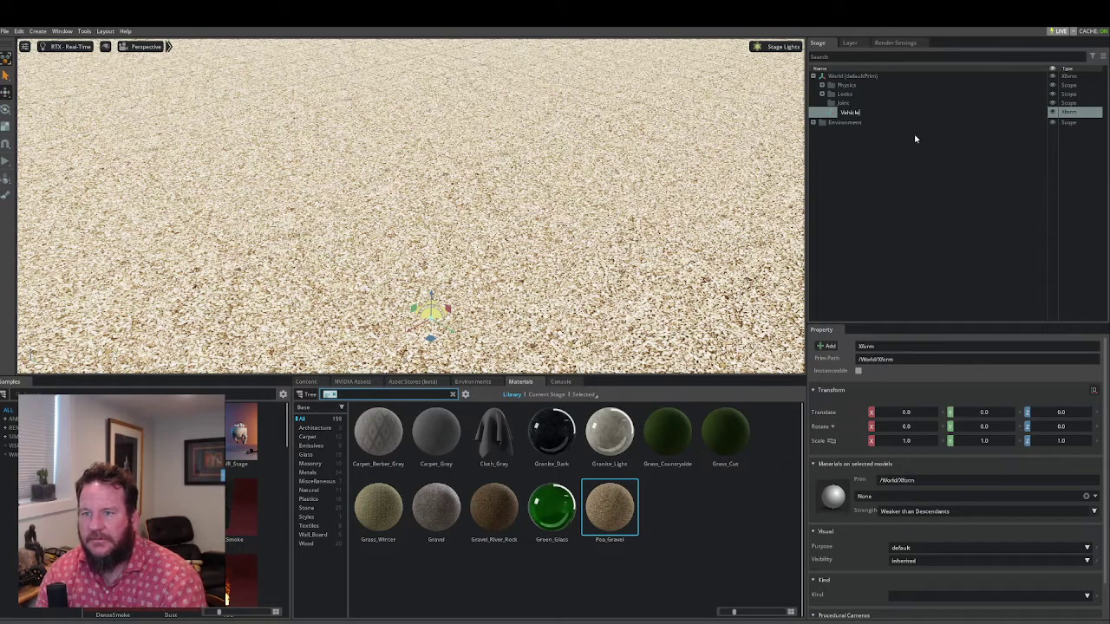
pyautogui.press('Return')
# - Rename the Joint scope to 'Joints' and clear the selection
pyautogui.doubleClick(893, 103)
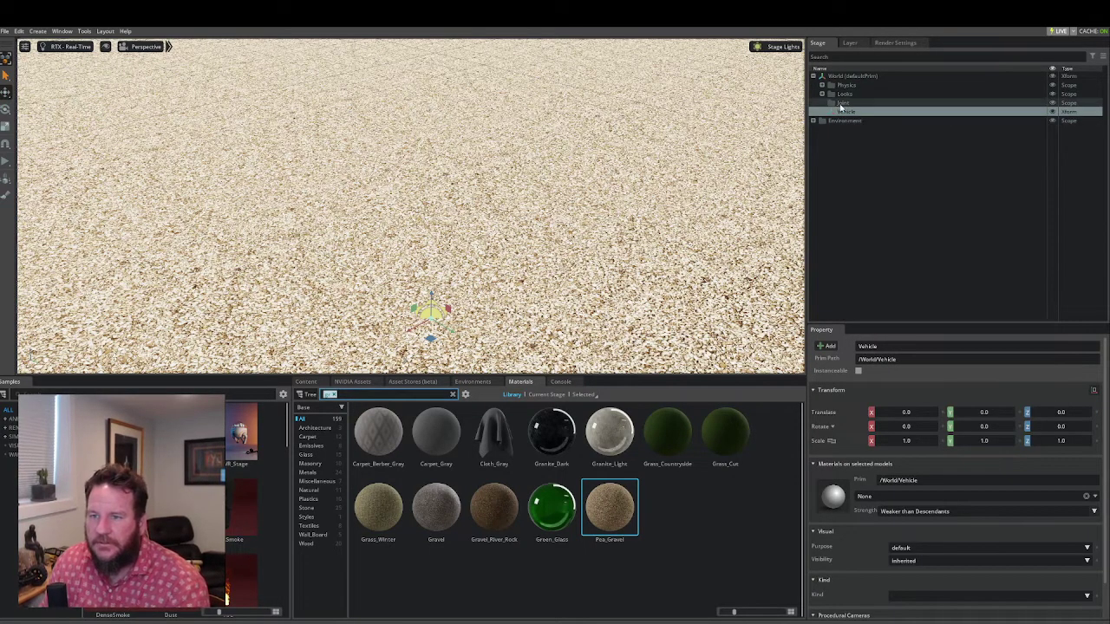
pyautogui.click(853, 103)
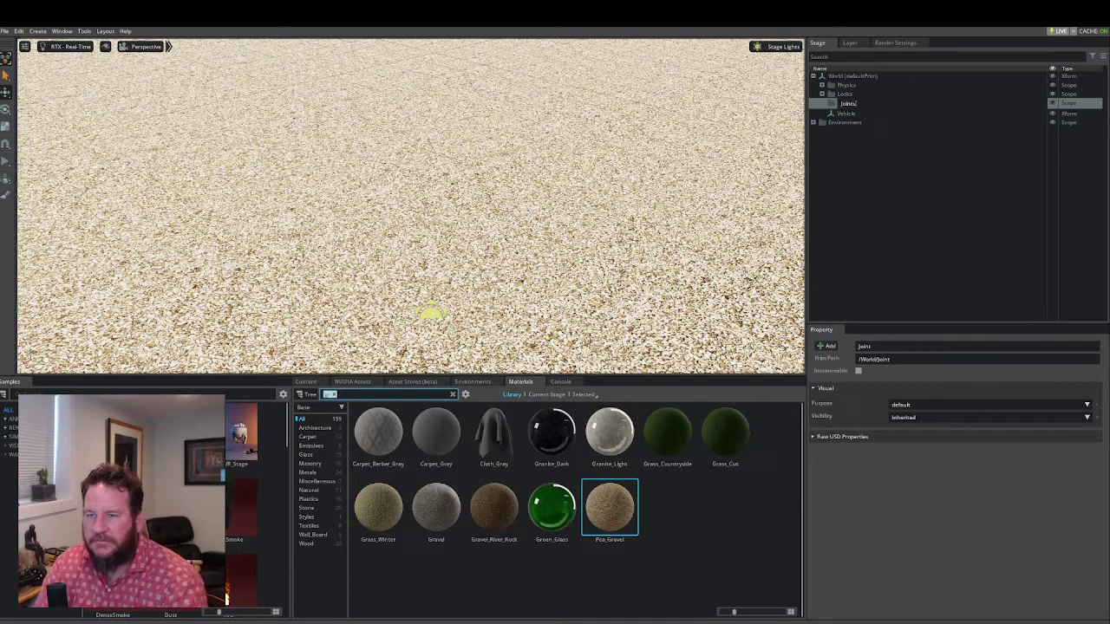
pyautogui.write('s')
pyautogui.press('Return')
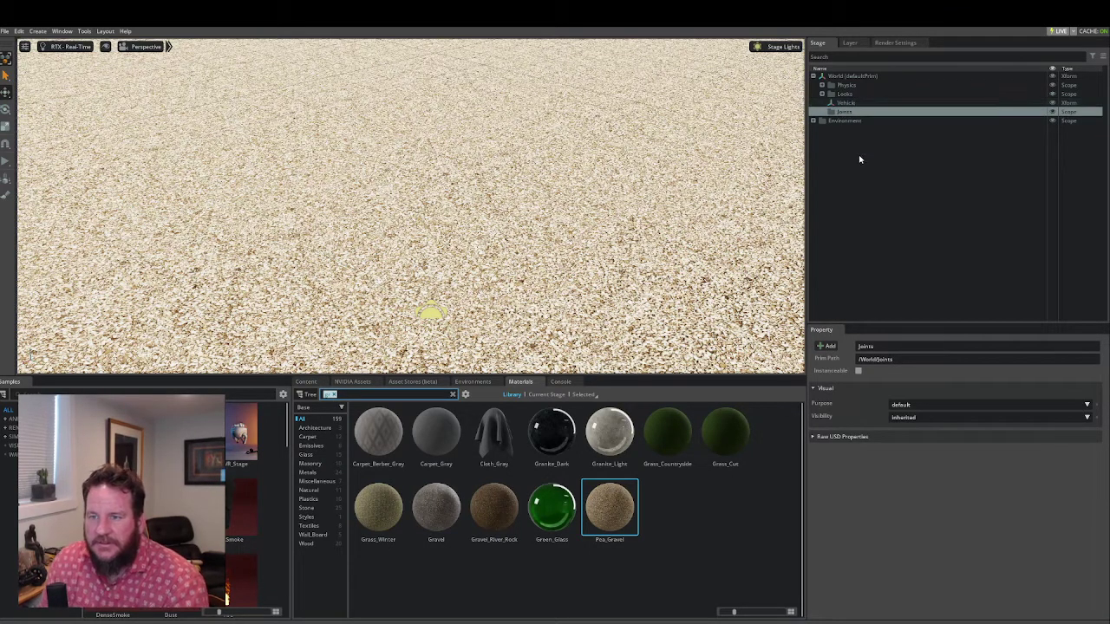
pyautogui.click(859, 154)
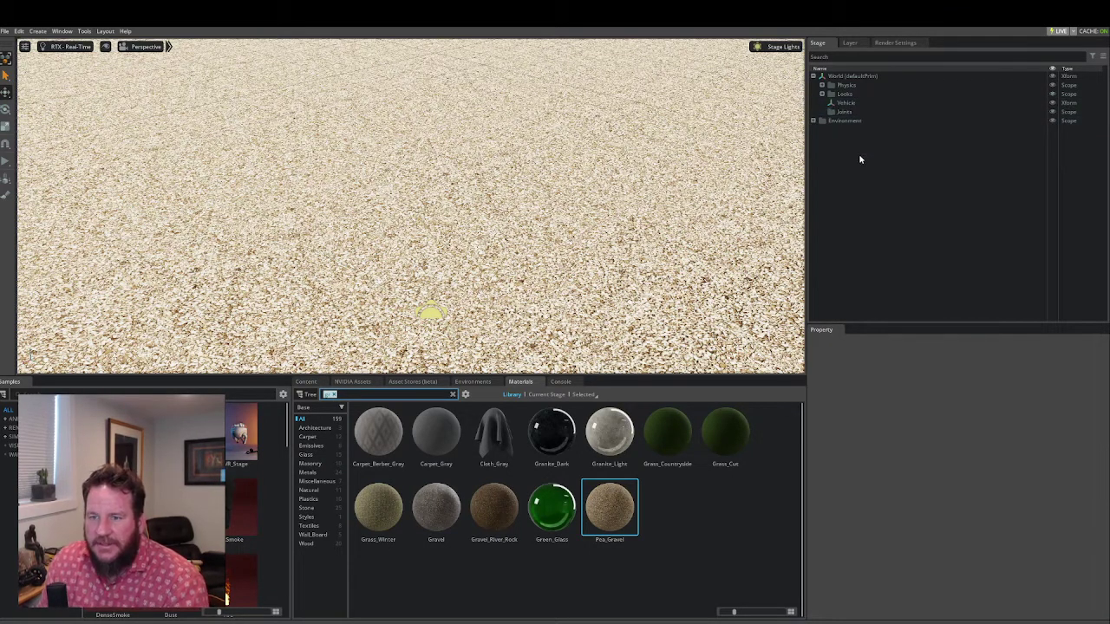
pyautogui.click(847, 104)
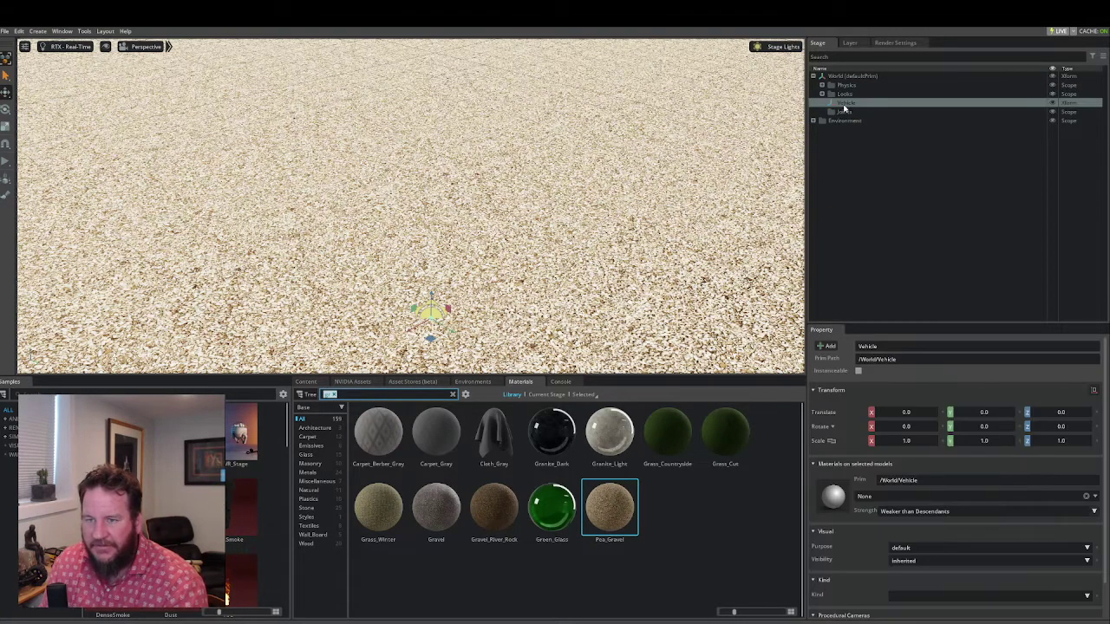
pyautogui.click(838, 121)
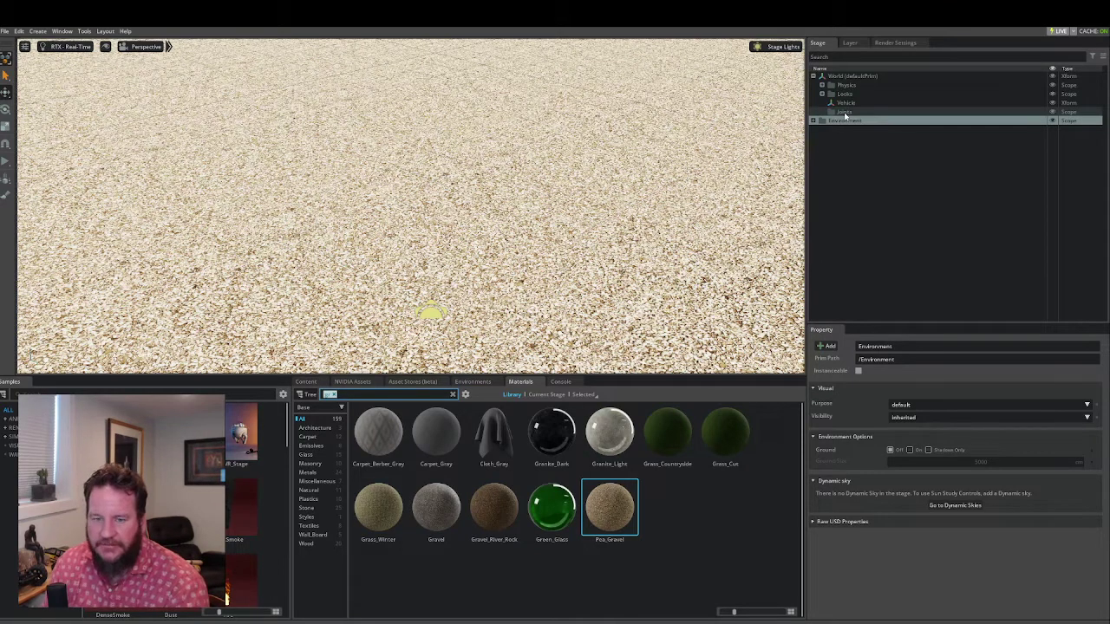
pyautogui.click(876, 148)
pyautogui.click(853, 111)
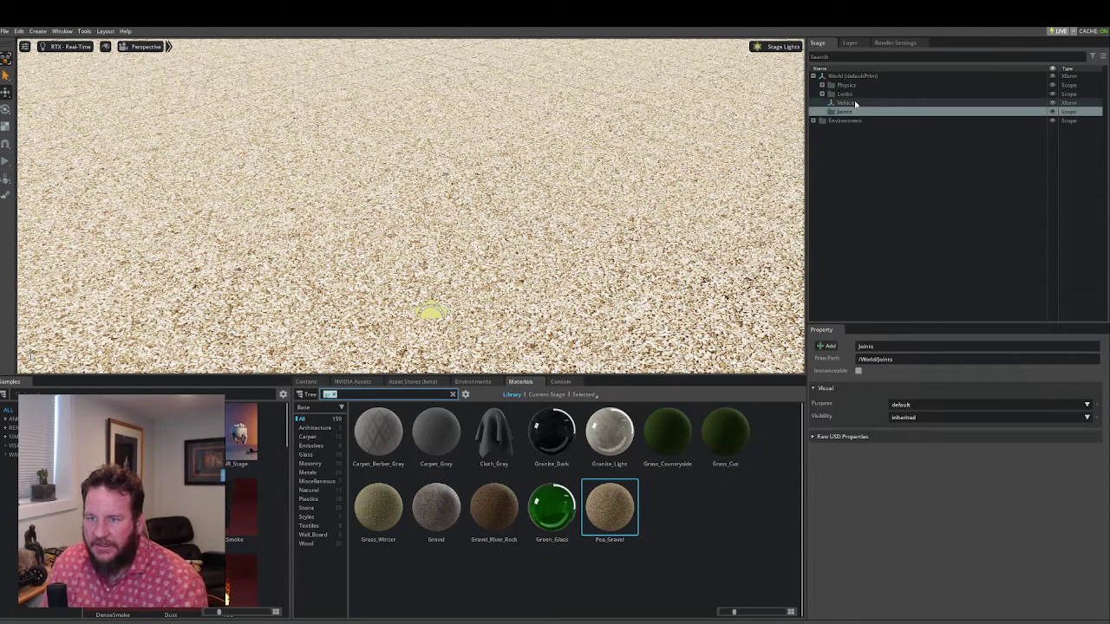
pyautogui.click(850, 102)
pyautogui.click(846, 94)
pyautogui.click(846, 85)
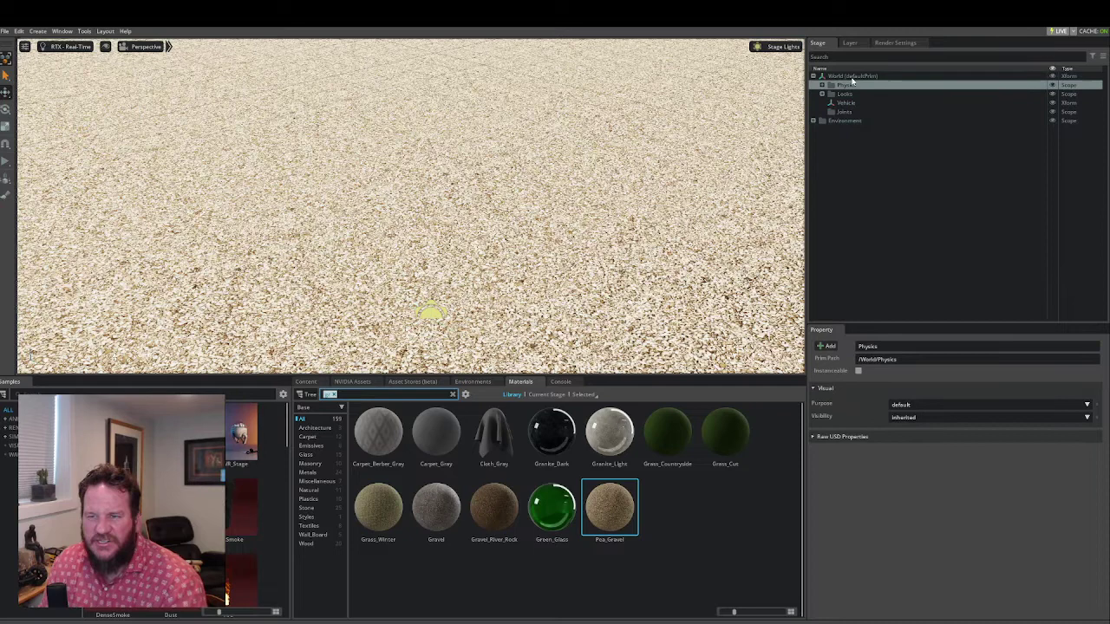
pyautogui.click(852, 77)
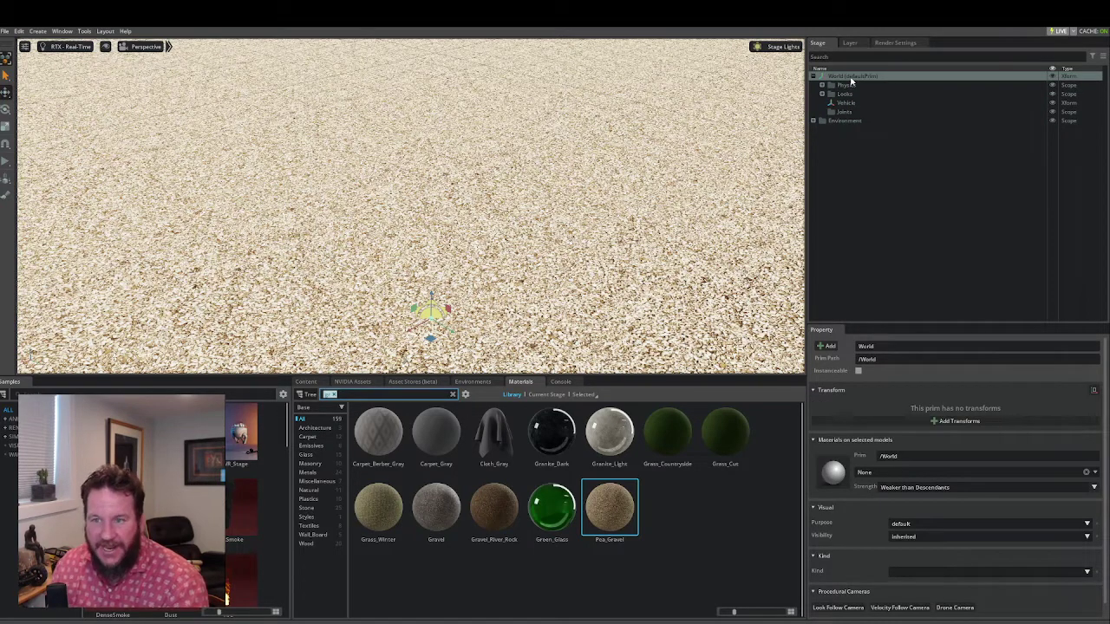